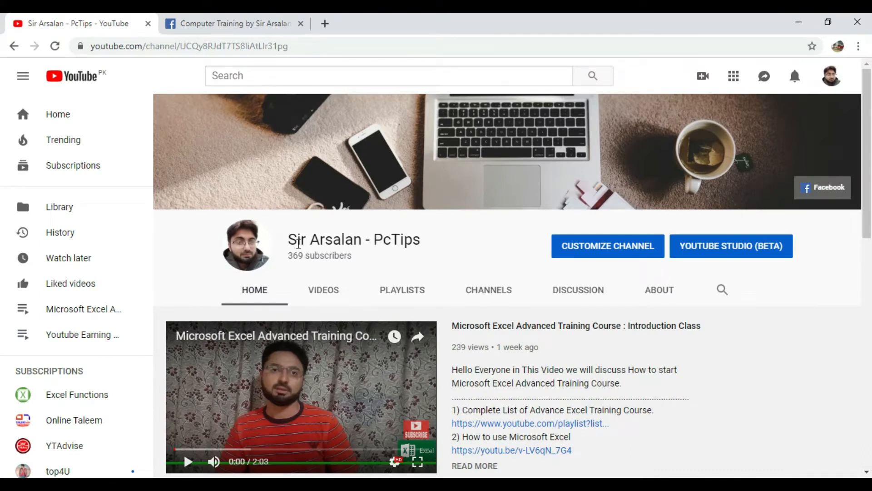
Show the YouTube channel page and its related Facebook page, and return to a refreshed desktop.
{"action": "left_click_drag", "start_coordinate": [295, 242], "coordinate": [415, 246]}
{"action": "left_click", "coordinate": [440, 242]}
{"action": "left_click_drag", "start_coordinate": [290, 241], "coordinate": [445, 248]}
{"action": "left_click", "coordinate": [445, 248]}
{"action": "left_click", "coordinate": [227, 23]}
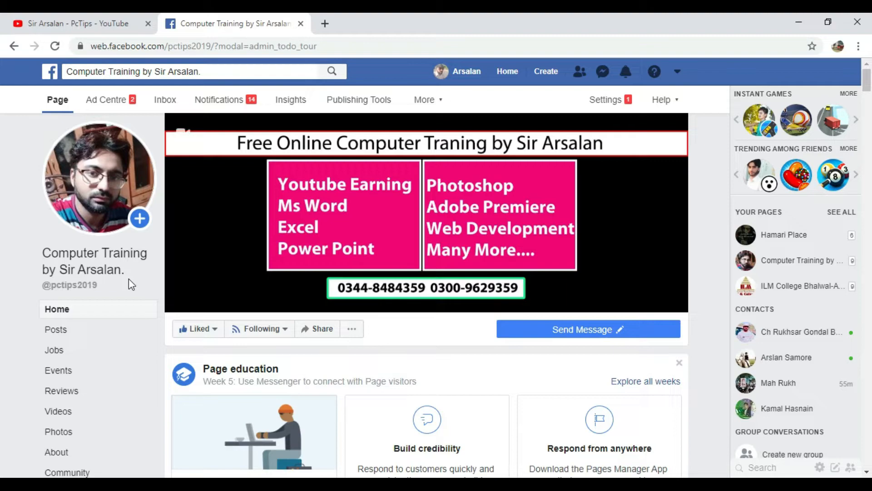
{"action": "left_click", "coordinate": [799, 22]}
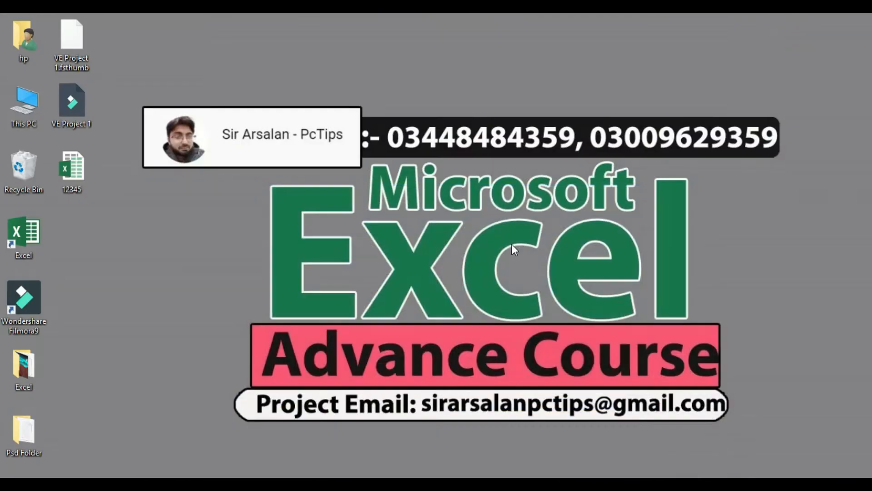
{"action": "right_click", "coordinate": [215, 282]}
{"action": "left_click", "coordinate": [260, 341]}
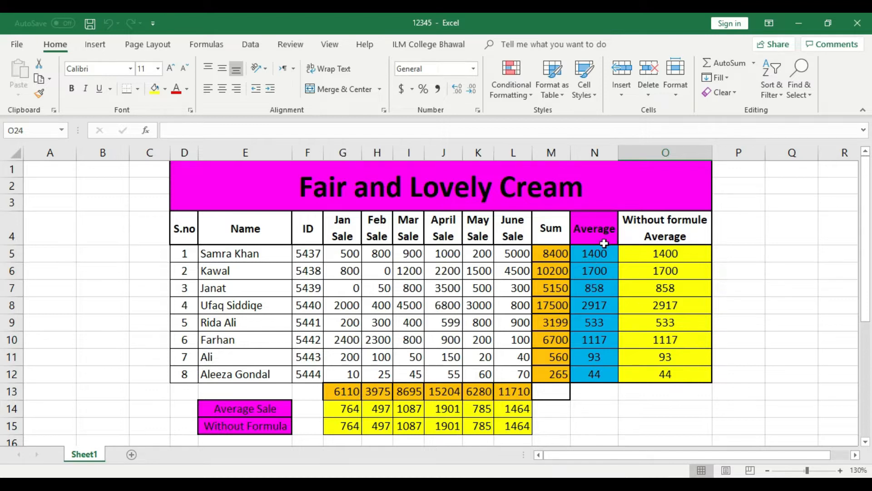
Compare the formulas behind the two average columns in cells N9 and O9.
{"action": "left_click", "coordinate": [664, 238]}
{"action": "left_click", "coordinate": [586, 231]}
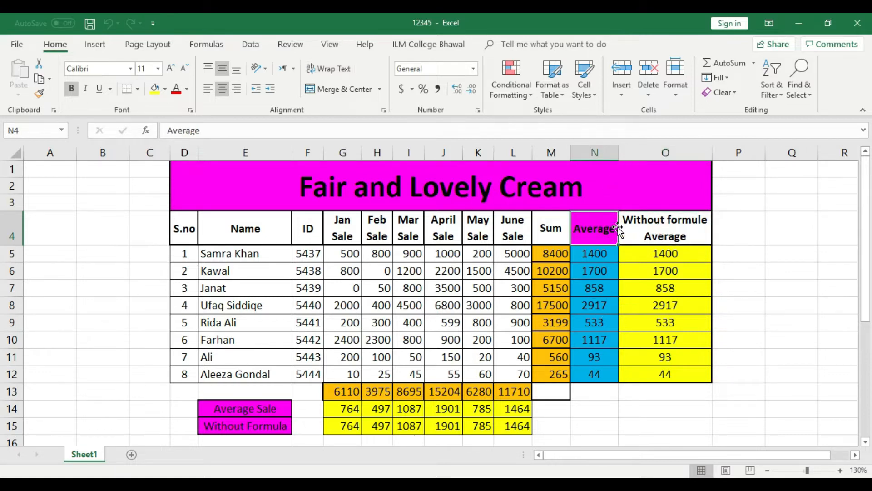
{"action": "left_click", "coordinate": [594, 324]}
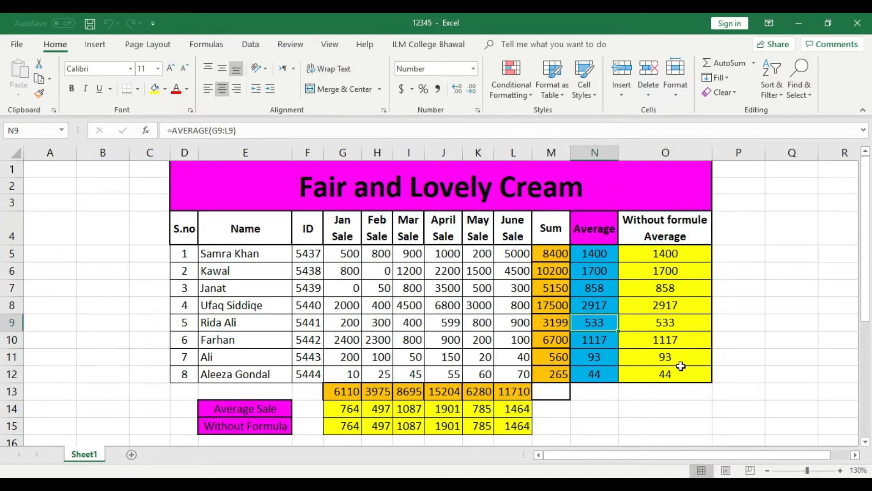
{"action": "left_click", "coordinate": [669, 323]}
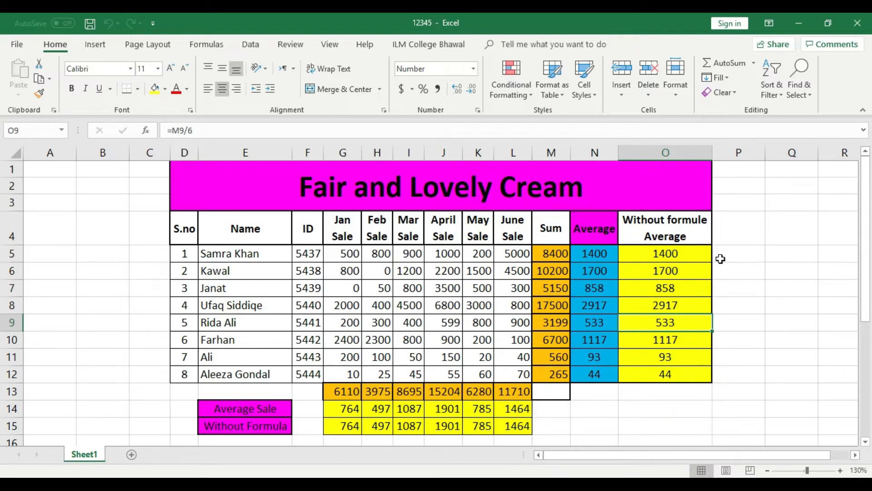
{"action": "left_click", "coordinate": [739, 284]}
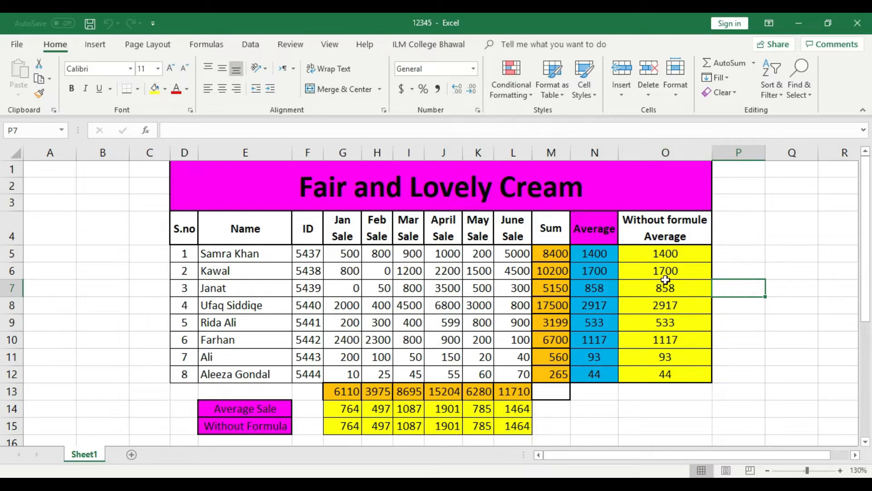
Insert a new blank column before the "Without formule Average" column.
{"action": "left_click", "coordinate": [665, 153]}
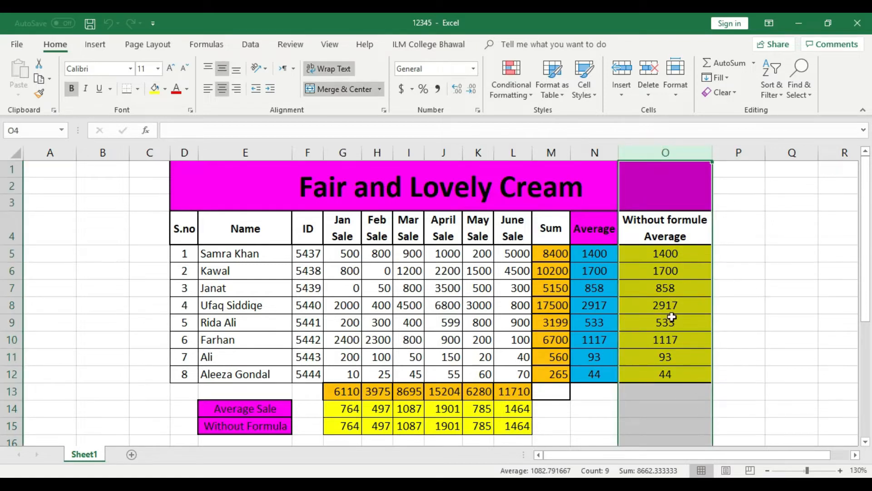
{"action": "left_click", "coordinate": [798, 318]}
{"action": "left_click", "coordinate": [660, 151]}
{"action": "right_click", "coordinate": [651, 152]}
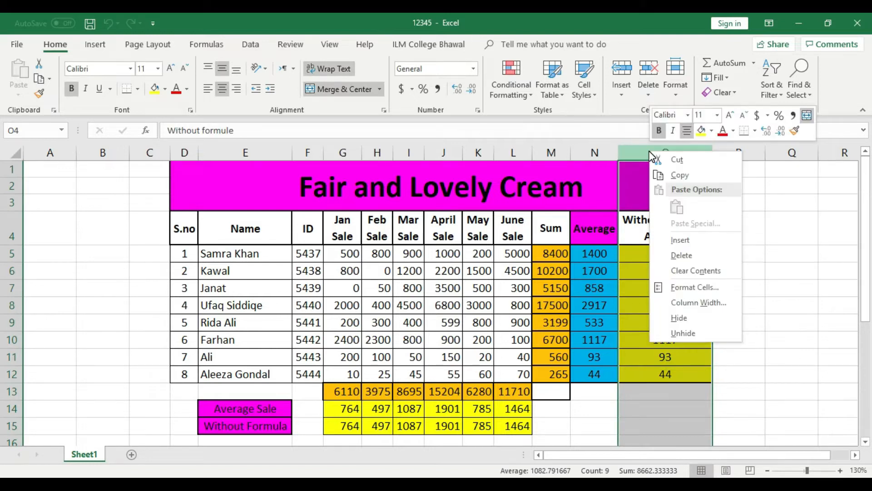
{"action": "left_click", "coordinate": [681, 240]}
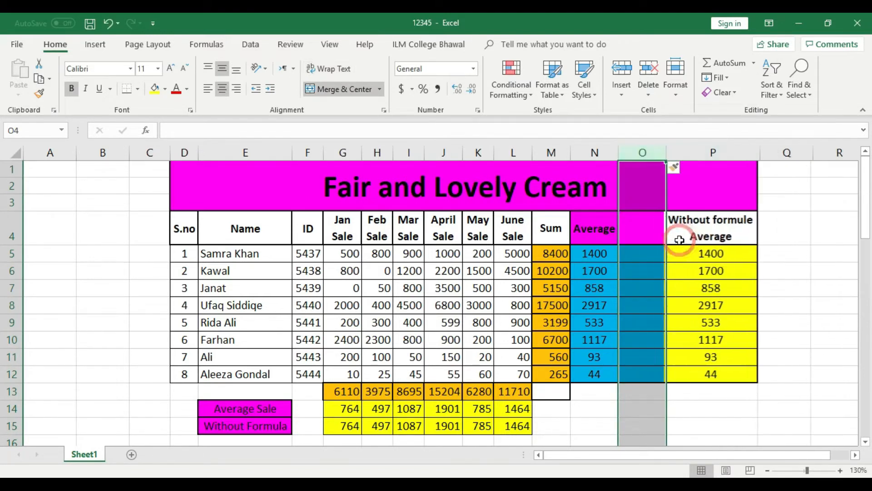
Enter the heading "Note" in cell O4 of the blank column.
{"action": "left_click", "coordinate": [595, 228]}
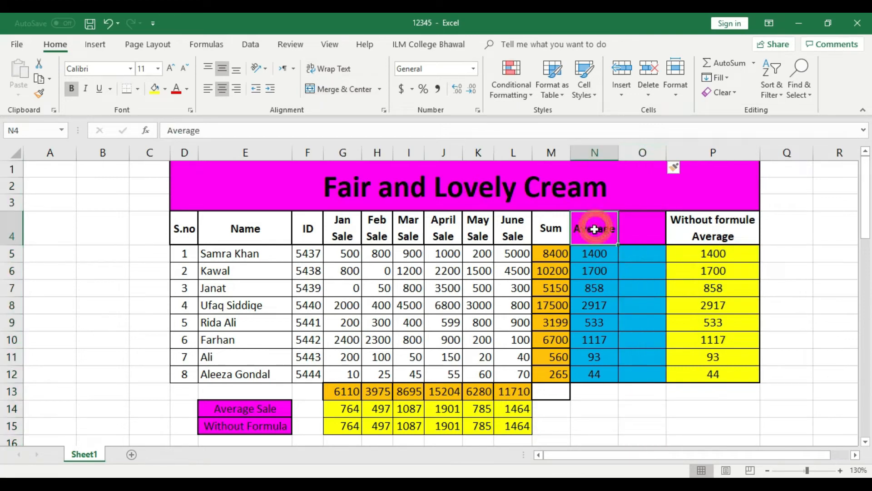
{"action": "left_click", "coordinate": [728, 235]}
{"action": "left_click", "coordinate": [635, 232]}
{"action": "left_click", "coordinate": [713, 236]}
{"action": "left_click", "coordinate": [648, 227]}
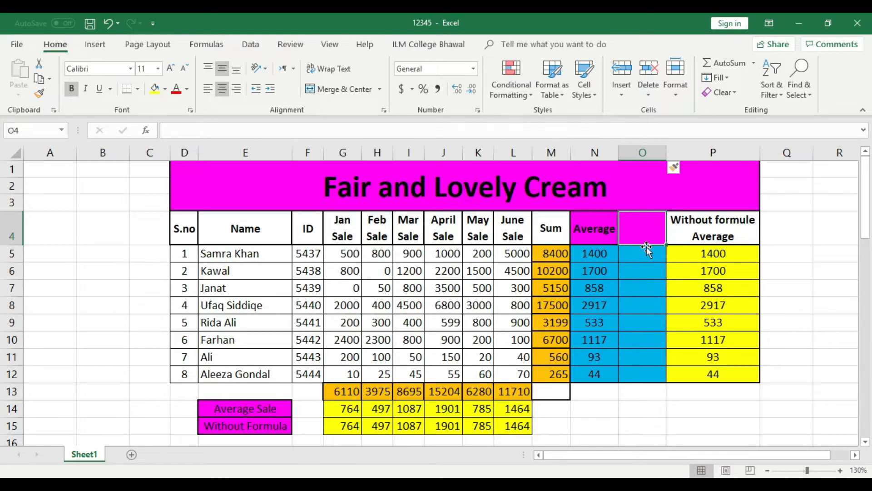
{"action": "double_click", "coordinate": [647, 226]}
{"action": "type", "text": "Not"}
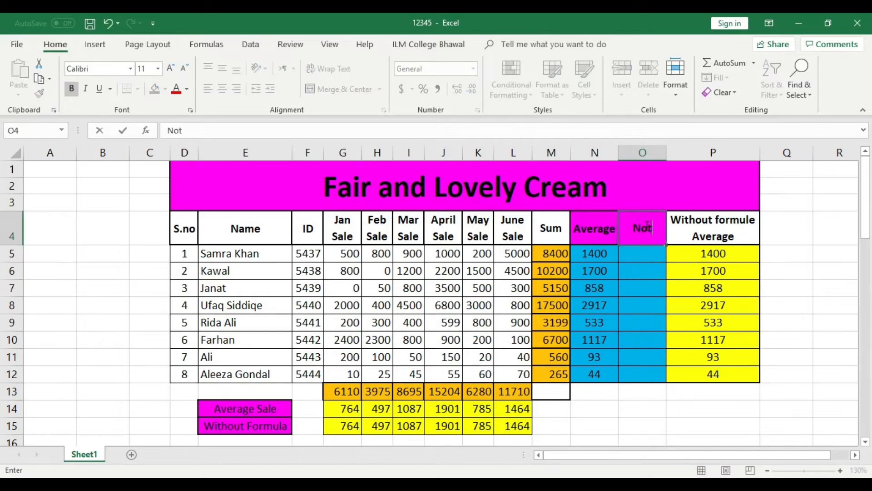
{"action": "type", "text": "e:"}
{"action": "key", "text": "BackSpace"}
Fill in the Note column with "Excelent" in O5, "Good" in O6 and "Poor" in O12.
{"action": "left_click", "coordinate": [642, 253]}
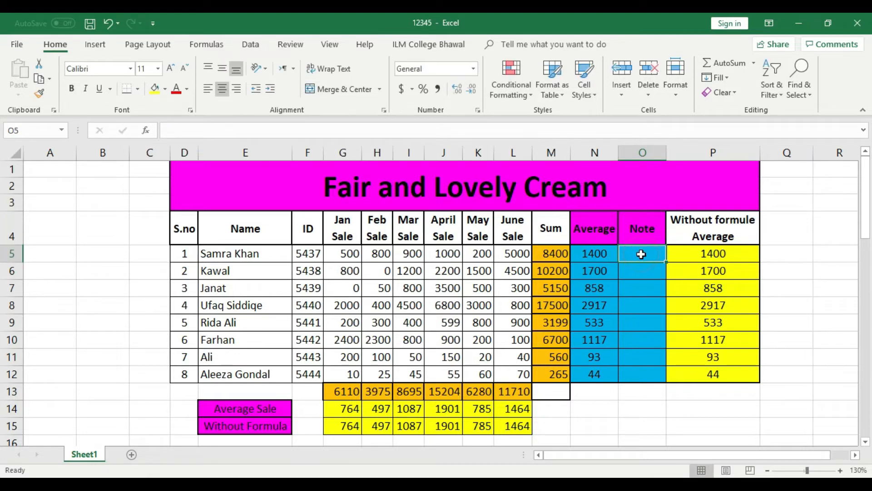
{"action": "type", "text": "E"}
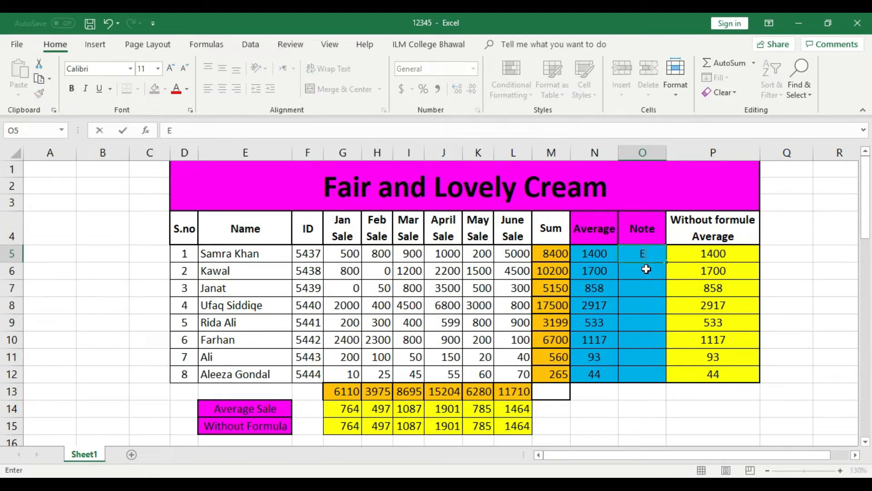
{"action": "type", "text": "xcelent"}
{"action": "left_click", "coordinate": [646, 269]}
{"action": "type", "text": "Good"}
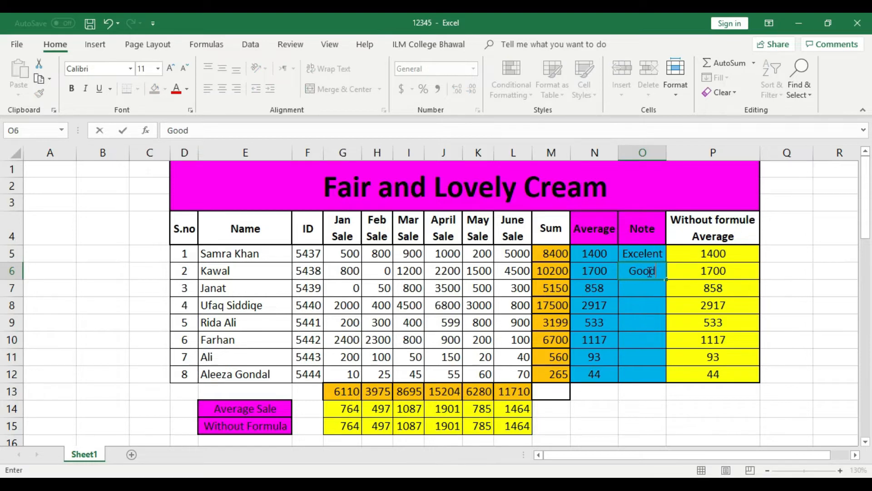
{"action": "key", "text": "Return"}
{"action": "key", "text": "Return"}
{"action": "key", "text": "Return"}
{"action": "key", "text": "Return"}
{"action": "key", "text": "Return"}
{"action": "key", "text": "Return"}
{"action": "type", "text": "Poor"}
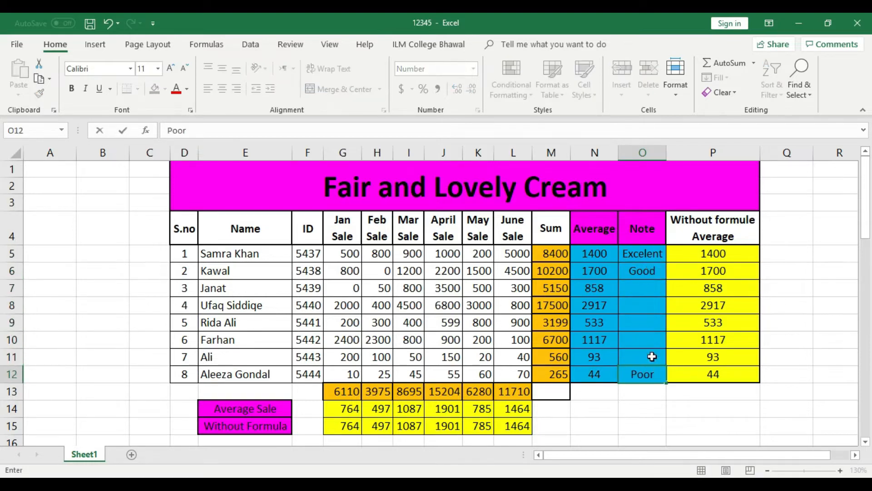
{"action": "left_click", "coordinate": [652, 400]}
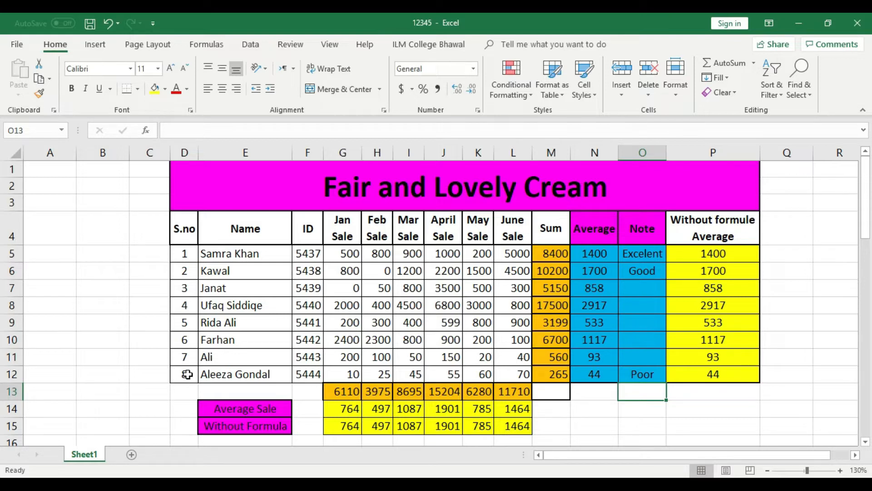
Insert a blank row above row 12, ahead of the entry with serial number 8.
{"action": "left_click", "coordinate": [12, 391]}
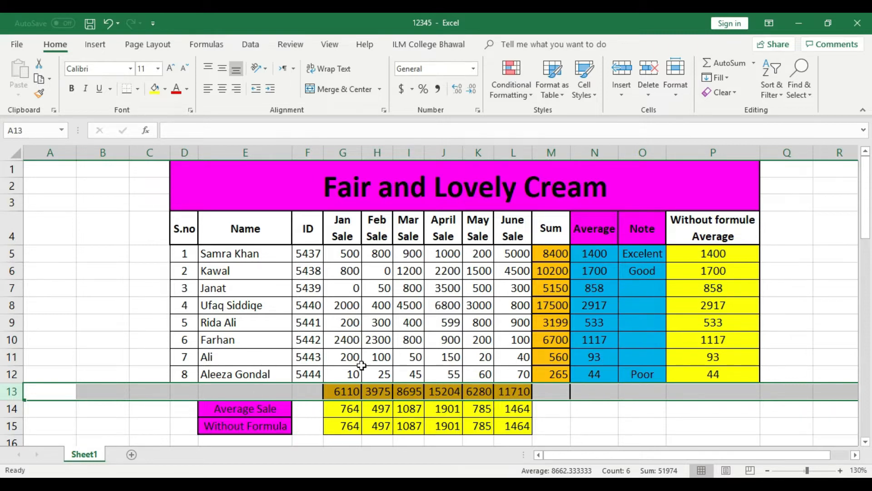
{"action": "left_click", "coordinate": [654, 439]}
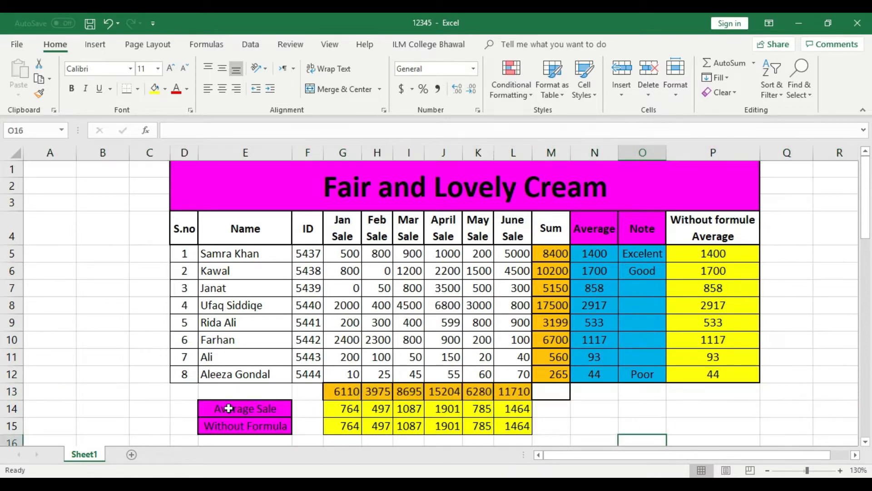
{"action": "left_click", "coordinate": [10, 373]}
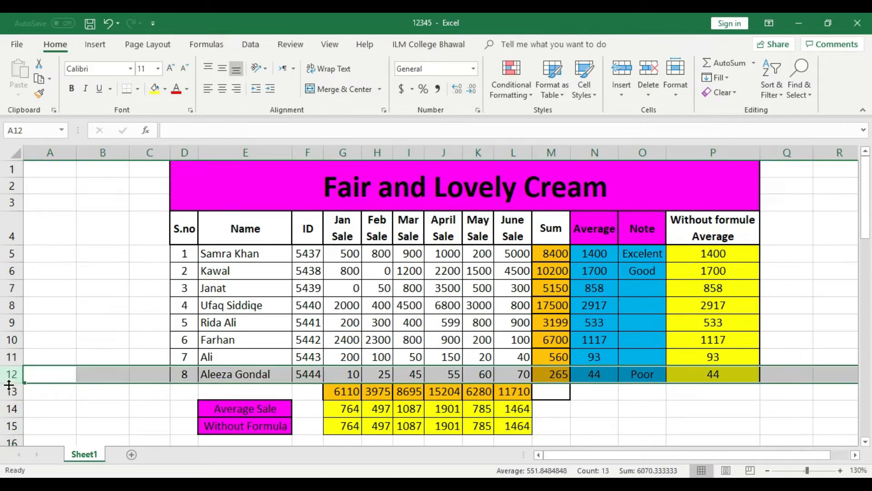
{"action": "left_click", "coordinate": [11, 391]}
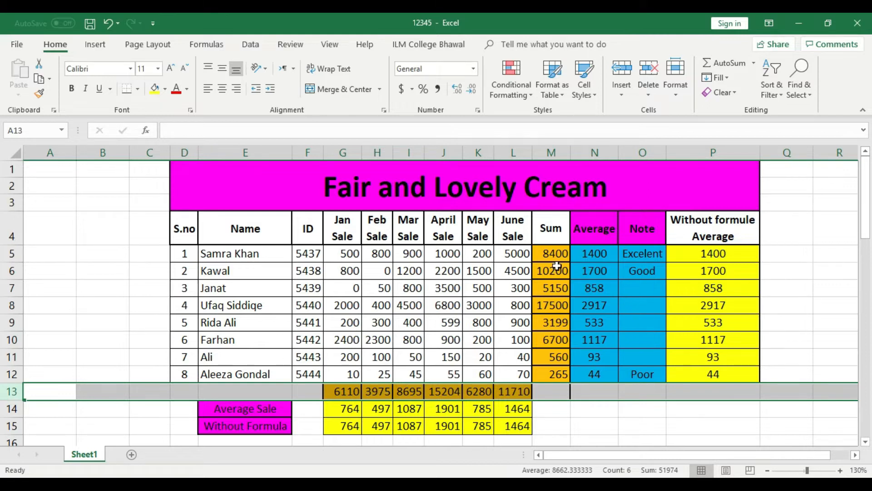
{"action": "left_click", "coordinate": [17, 374]}
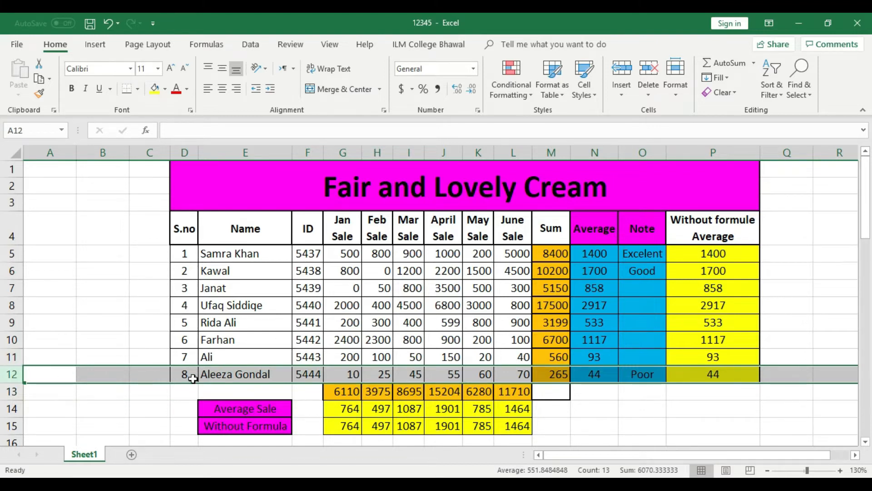
{"action": "right_click", "coordinate": [14, 374]}
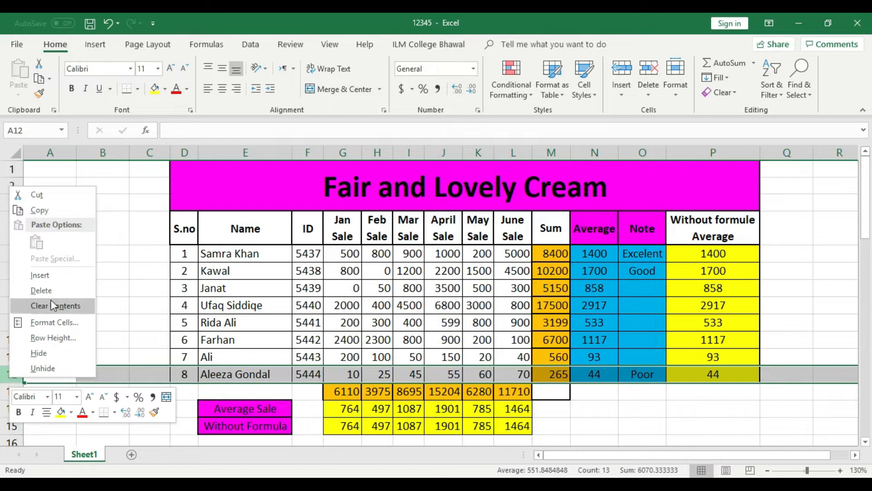
{"action": "left_click", "coordinate": [52, 272]}
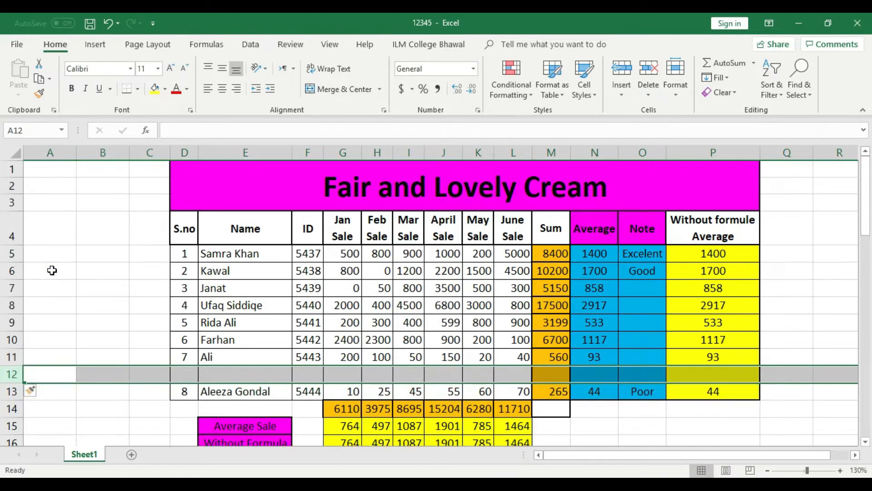
{"action": "left_click", "coordinate": [649, 413]}
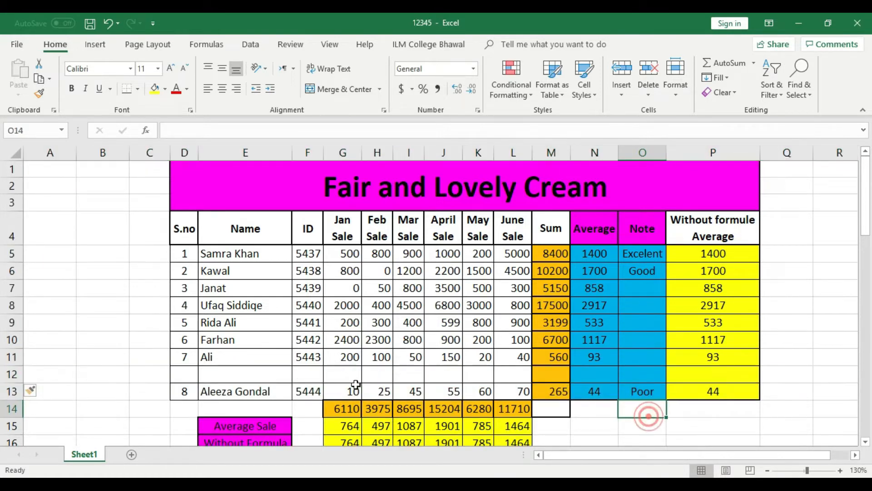
Examine the inserted row between serial numbers 7 and 8, and the inserted Note column.
{"action": "left_click", "coordinate": [184, 355]}
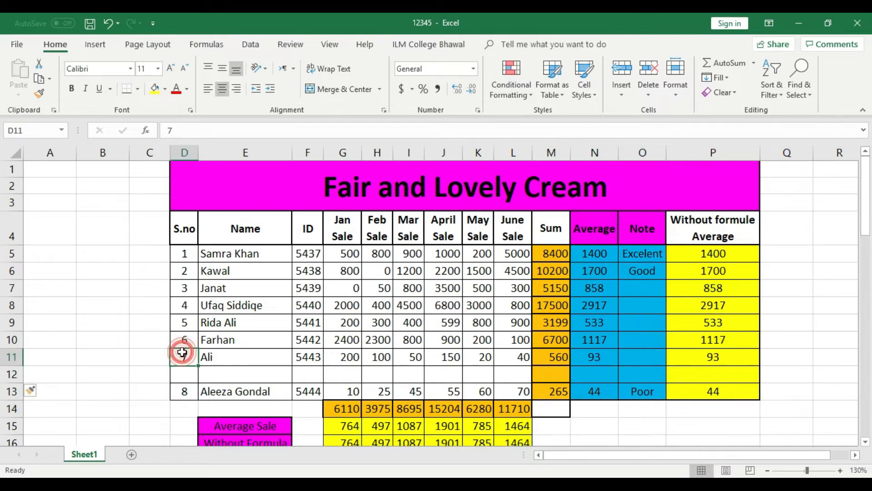
{"action": "left_click", "coordinate": [185, 394]}
{"action": "left_click", "coordinate": [184, 359]}
{"action": "left_click", "coordinate": [182, 392]}
{"action": "left_click", "coordinate": [183, 353]}
{"action": "left_click", "coordinate": [183, 391]}
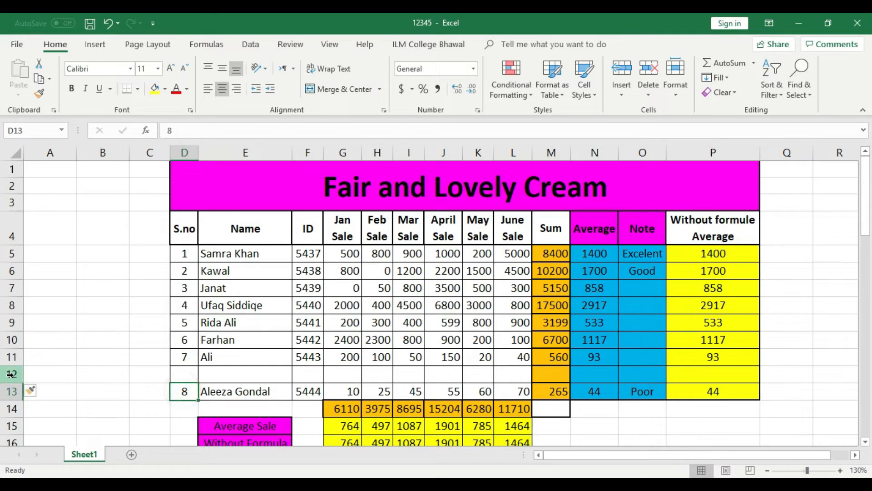
{"action": "left_click", "coordinate": [11, 374]}
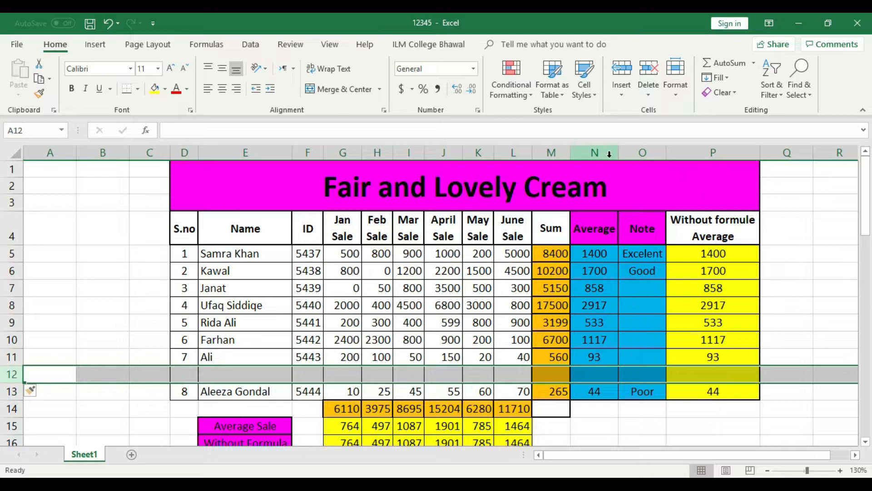
{"action": "left_click", "coordinate": [651, 150]}
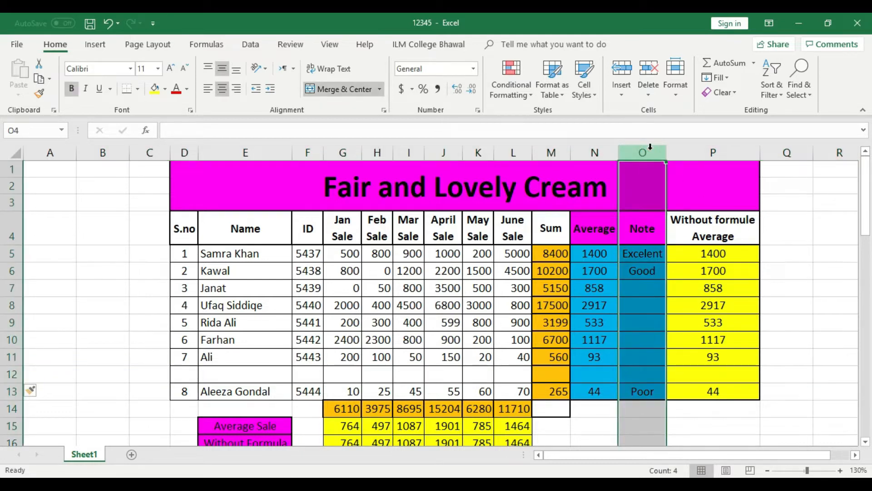
{"action": "left_click", "coordinate": [9, 374]}
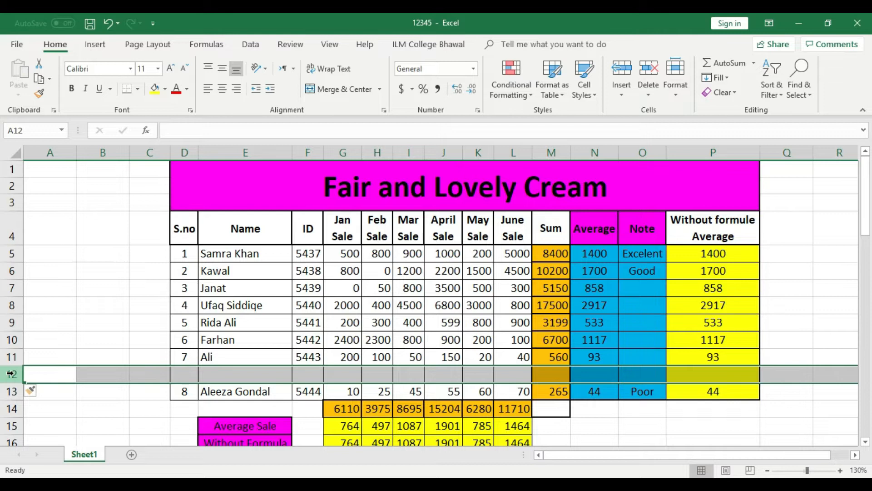
Insert two more blank rows at once above row 12, based on a selection of rows 12 and 13.
{"action": "left_click", "coordinate": [163, 406]}
{"action": "left_click_drag", "start_coordinate": [14, 391], "coordinate": [10, 376]}
{"action": "right_click", "coordinate": [10, 376]}
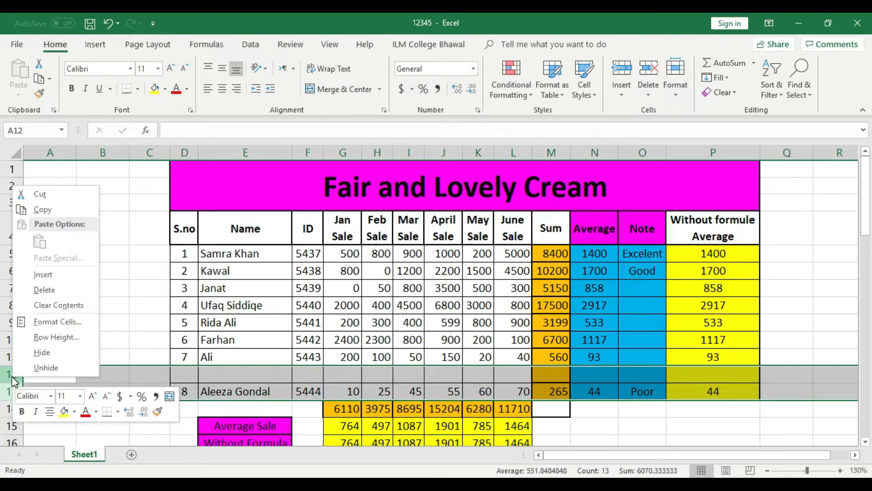
{"action": "left_click", "coordinate": [46, 275]}
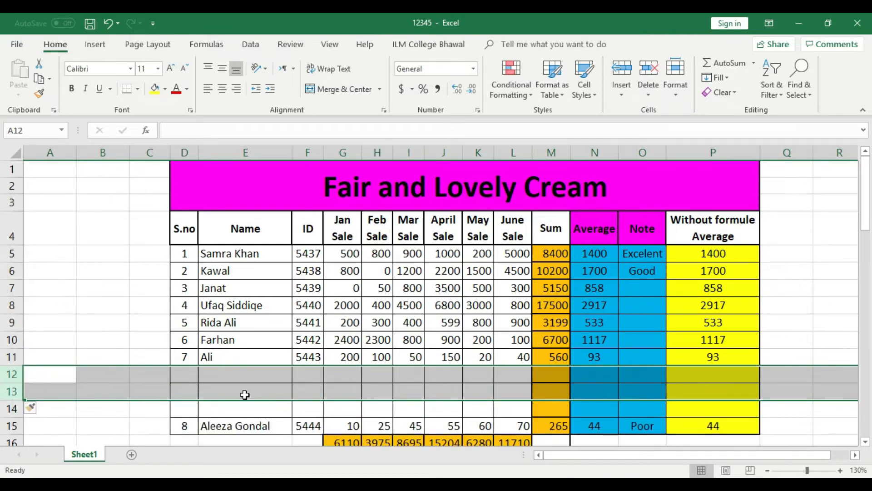
{"action": "left_click", "coordinate": [235, 411]}
{"action": "left_click_drag", "start_coordinate": [150, 427], "coordinate": [33, 409]}
{"action": "left_click", "coordinate": [79, 422]}
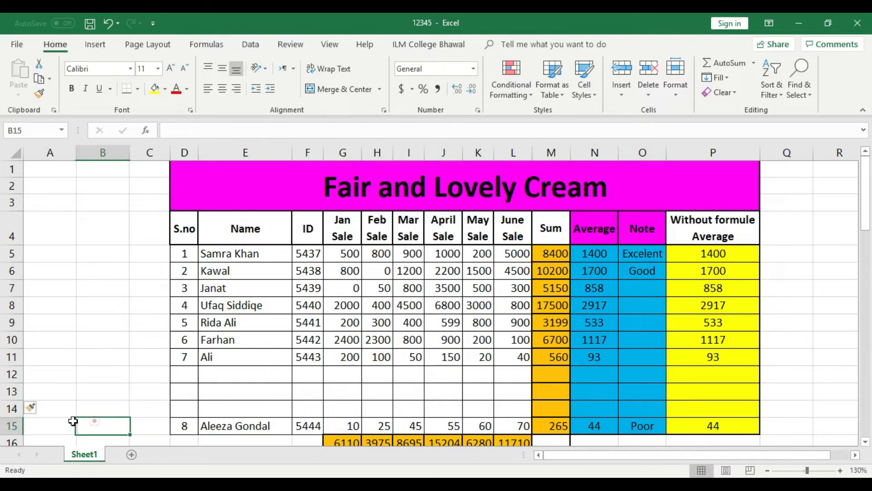
{"action": "left_click", "coordinate": [12, 426]}
{"action": "left_click", "coordinate": [109, 412]}
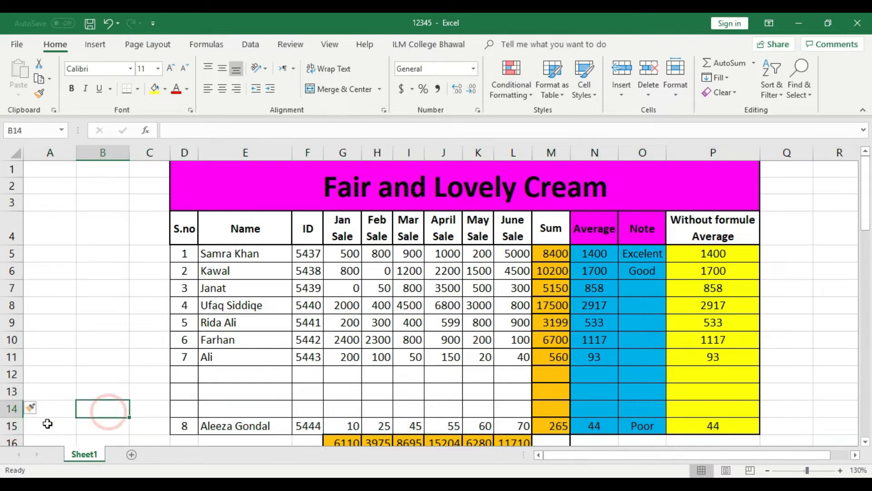
Insert four more blank rows at once above row 12, based on a selection of rows 12 to 15.
{"action": "left_click", "coordinate": [13, 424]}
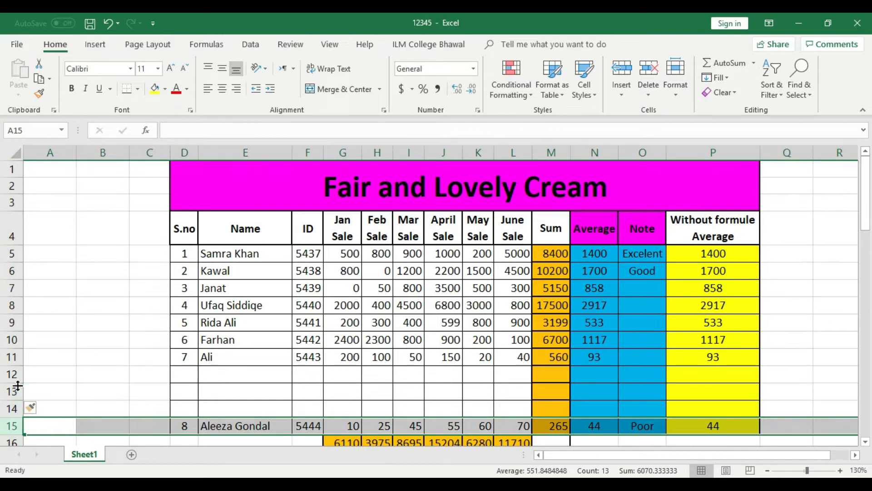
{"action": "left_click_drag", "start_coordinate": [10, 426], "coordinate": [5, 380]}
{"action": "right_click", "coordinate": [10, 425]}
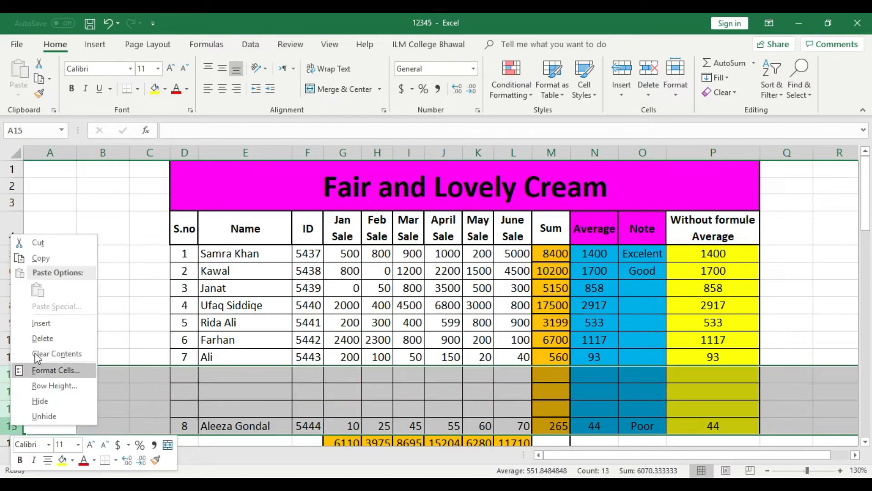
{"action": "left_click", "coordinate": [42, 327]}
{"action": "scroll", "coordinate": [326, 364], "scroll_direction": "down", "scroll_amount": 3}
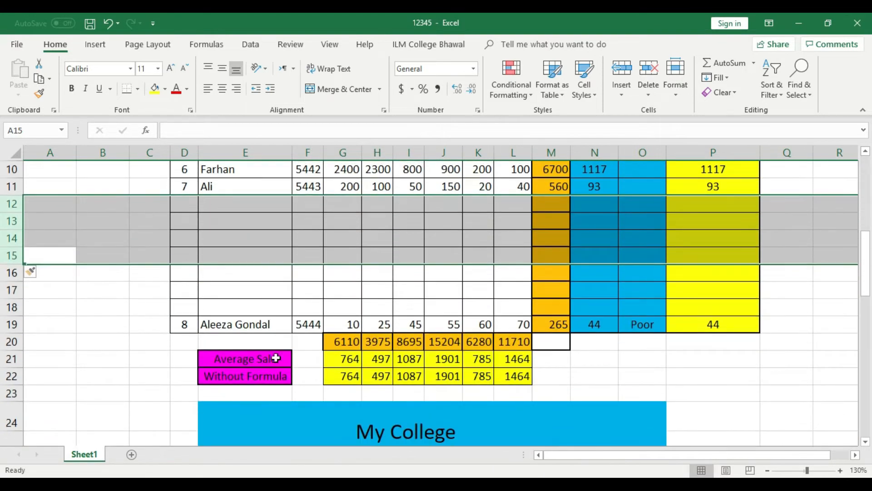
{"action": "left_click", "coordinate": [150, 303]}
Count the blank rows between serial numbers 7 and 8, from D12 to D18.
{"action": "scroll", "coordinate": [148, 301], "scroll_direction": "up", "scroll_amount": 1}
{"action": "left_click", "coordinate": [184, 257]}
{"action": "left_click", "coordinate": [190, 277]}
{"action": "left_click", "coordinate": [187, 292]}
{"action": "left_click", "coordinate": [187, 303]}
{"action": "left_click", "coordinate": [189, 322]}
{"action": "left_click", "coordinate": [190, 339]}
{"action": "left_click", "coordinate": [192, 356]}
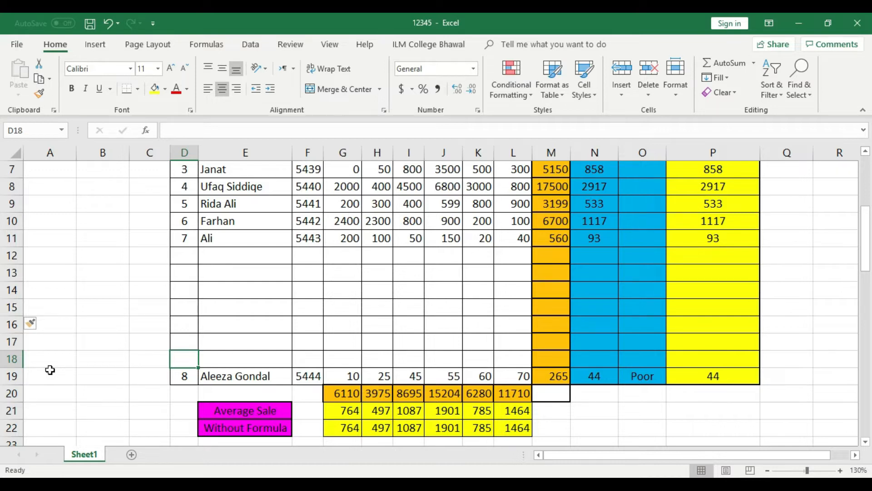
Insert seven more blank rows at once above row 12, based on a selection of rows 12 to 18.
{"action": "left_click_drag", "start_coordinate": [12, 358], "coordinate": [4, 255]}
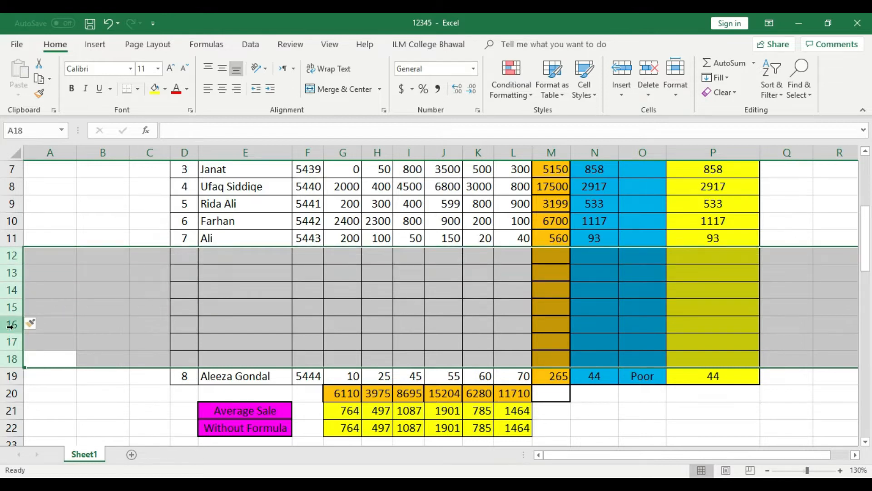
{"action": "right_click", "coordinate": [10, 343]}
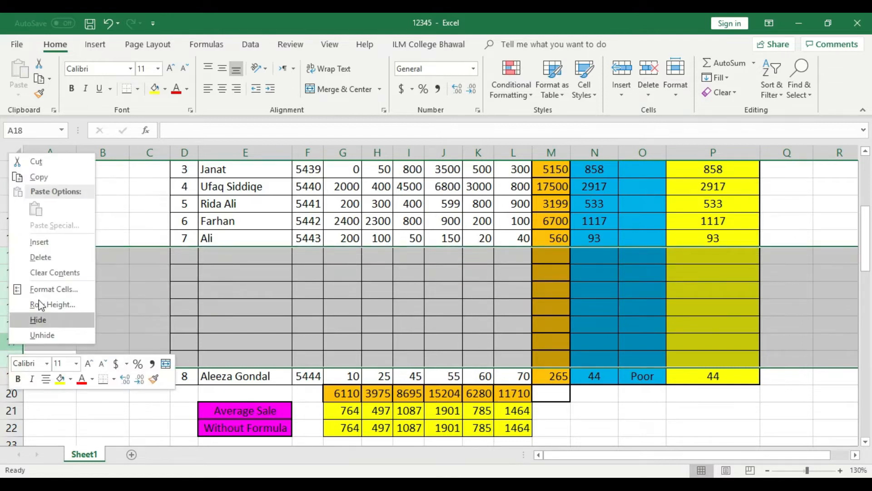
{"action": "left_click", "coordinate": [43, 245]}
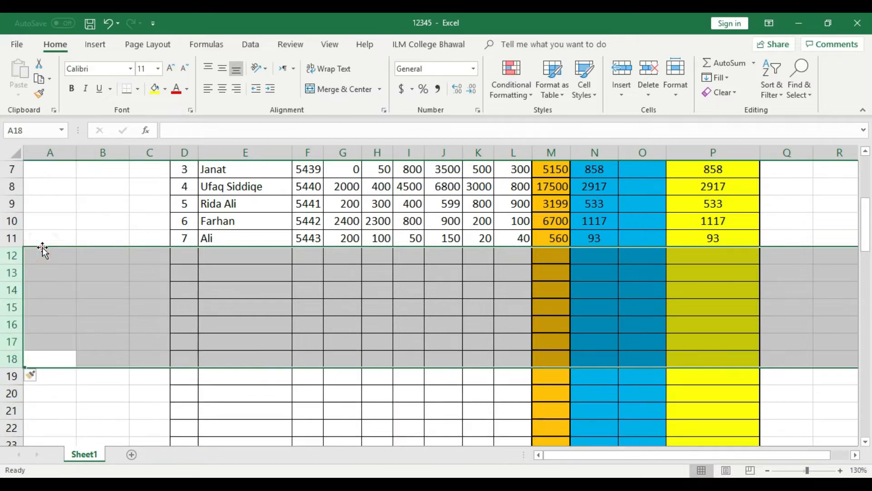
{"action": "left_click", "coordinate": [335, 345]}
{"action": "scroll", "coordinate": [335, 343], "scroll_direction": "up", "scroll_amount": 2}
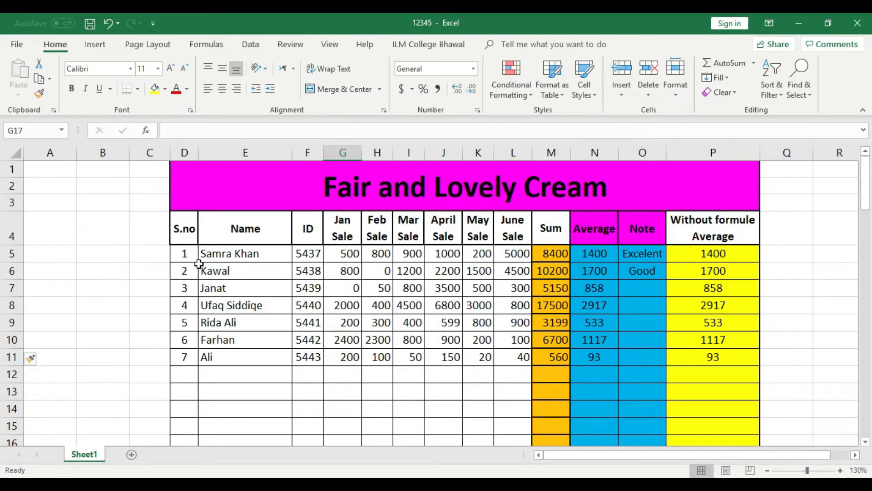
Examine the enlarged block of blank rows below serial number 7, going down column E from E12.
{"action": "scroll", "coordinate": [198, 263], "scroll_direction": "down", "scroll_amount": 7}
{"action": "scroll", "coordinate": [185, 273], "scroll_direction": "up", "scroll_amount": 4}
{"action": "scroll", "coordinate": [263, 314], "scroll_direction": "up", "scroll_amount": 3}
{"action": "scroll", "coordinate": [273, 313], "scroll_direction": "down", "scroll_amount": 3}
{"action": "left_click", "coordinate": [218, 207]}
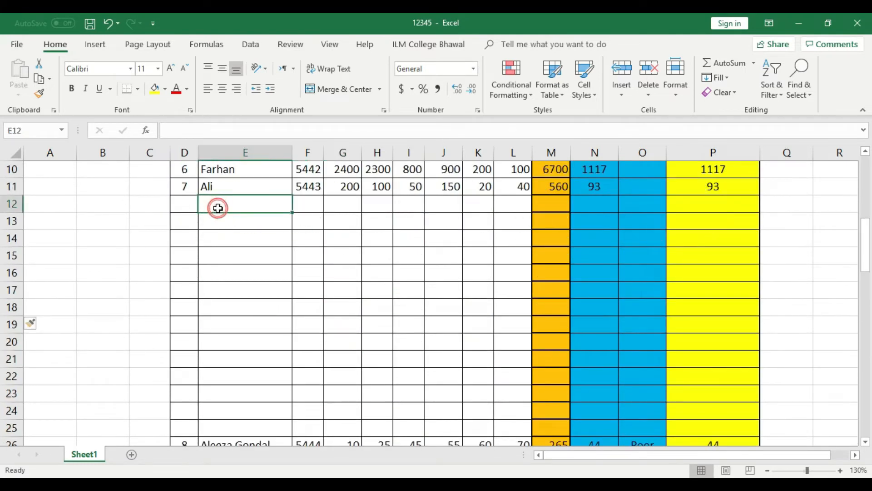
{"action": "key", "text": "Down"}
{"action": "key", "text": "Down"}
{"action": "key", "text": "Down"}
{"action": "key", "text": "Down"}
{"action": "key", "text": "Down"}
{"action": "key", "text": "Down"}
{"action": "key", "text": "Down"}
{"action": "key", "text": "Down"}
{"action": "key", "text": "Down"}
{"action": "key", "text": "Down"}
{"action": "key", "text": "Down"}
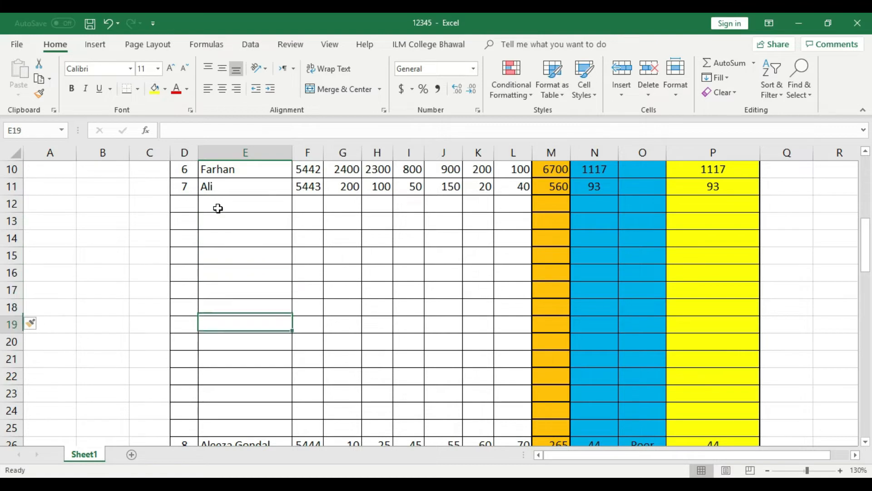
{"action": "key", "text": "Down"}
{"action": "key", "text": "Down"}
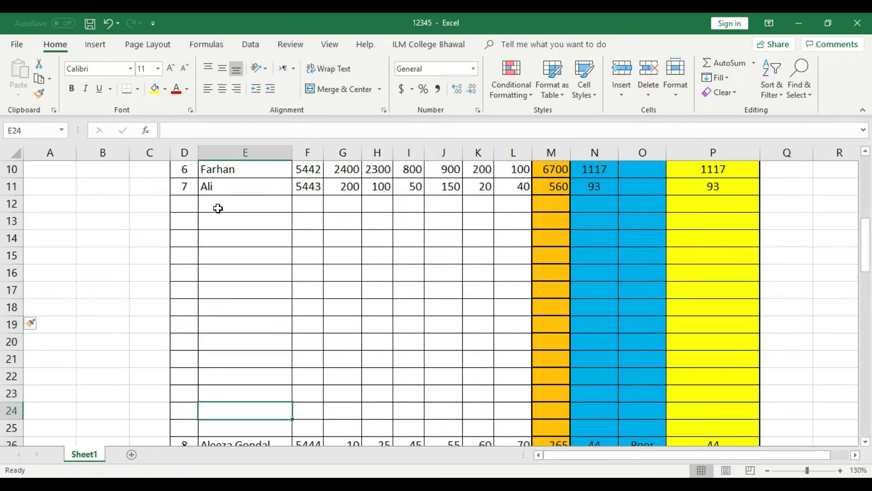
{"action": "left_click_drag", "start_coordinate": [8, 427], "coordinate": [4, 207]}
{"action": "right_click", "coordinate": [10, 412]}
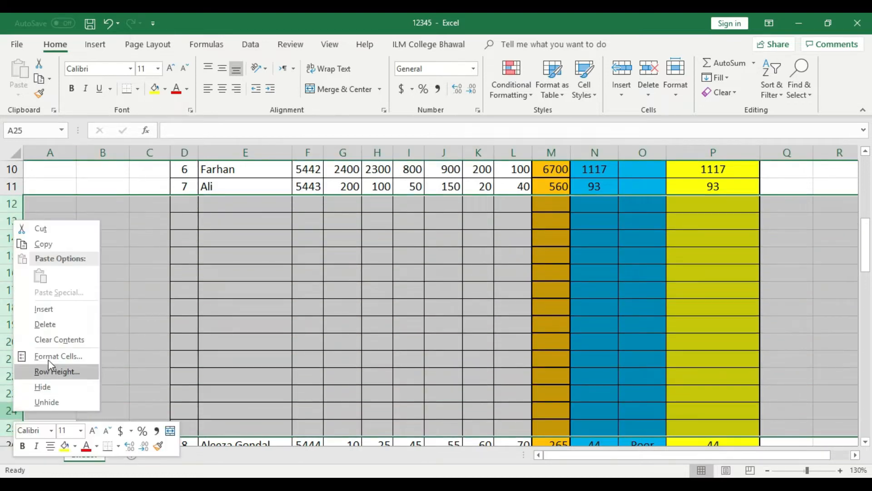
{"action": "left_click", "coordinate": [353, 331]}
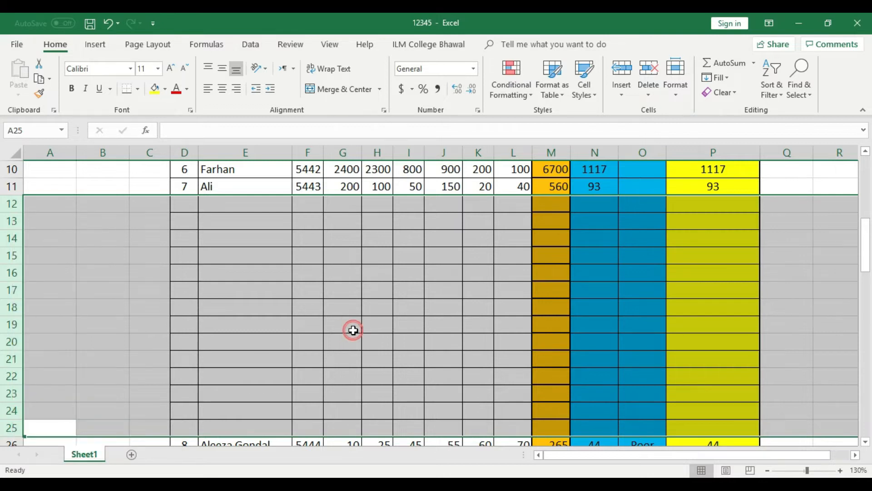
Examine the SUM formula in G27 and the cell range it covers.
{"action": "scroll", "coordinate": [354, 331], "scroll_direction": "down", "scroll_amount": 3}
{"action": "left_click", "coordinate": [351, 313]}
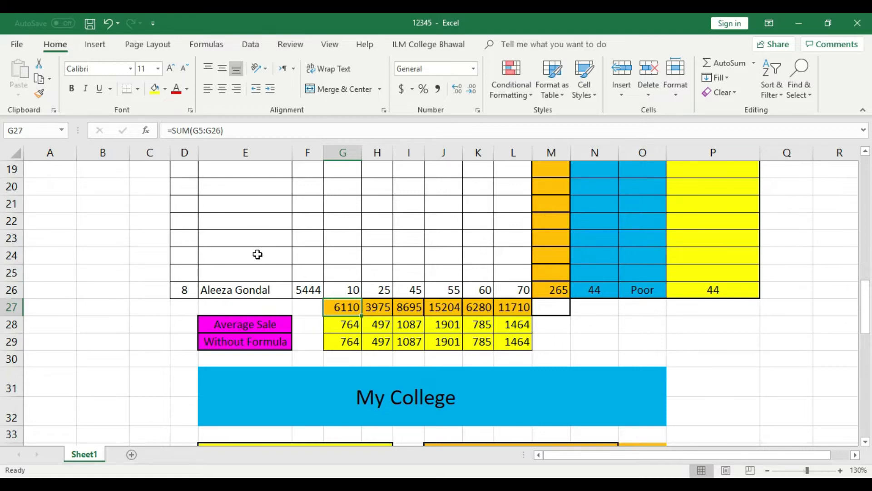
{"action": "left_click", "coordinate": [8, 291]}
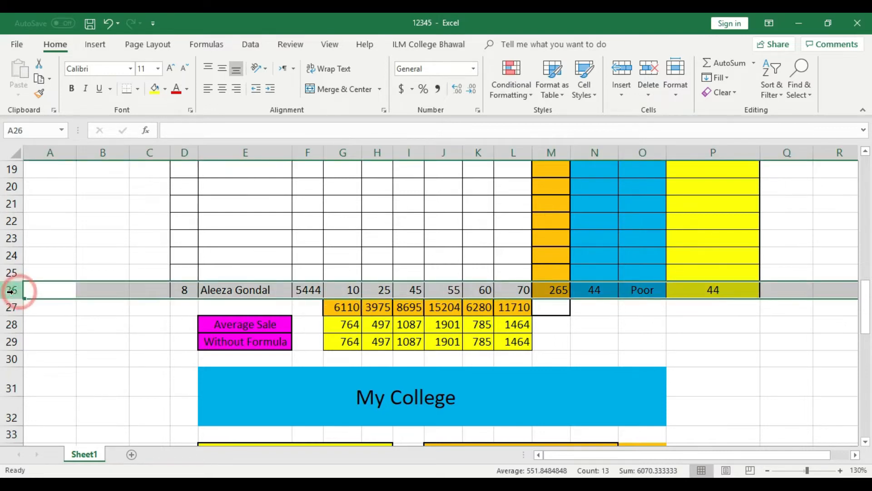
{"action": "left_click", "coordinate": [340, 326]}
{"action": "left_click", "coordinate": [334, 313]}
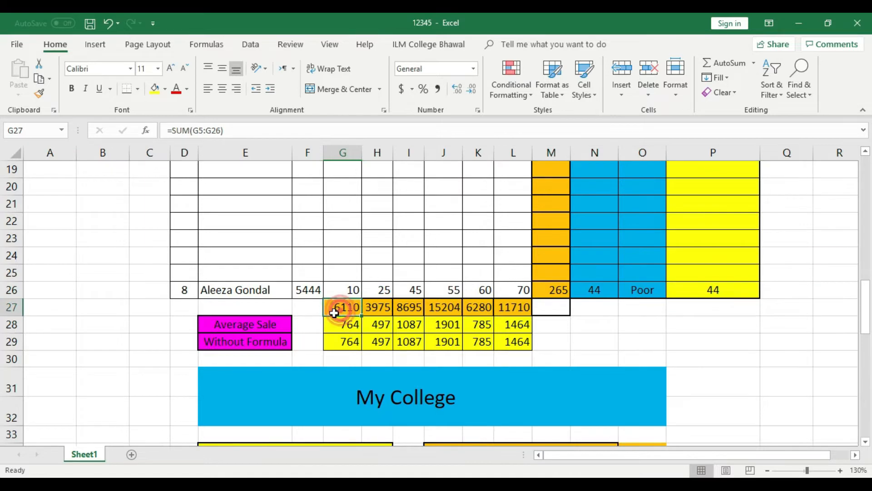
{"action": "left_click", "coordinate": [212, 128]}
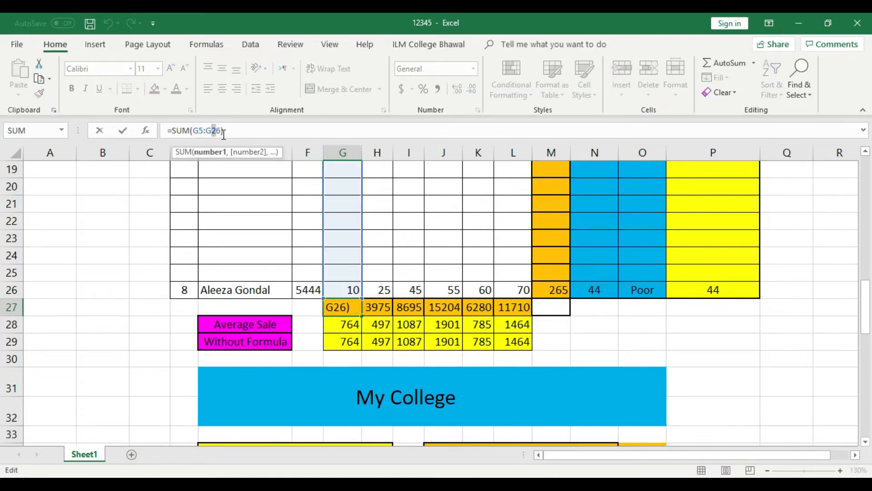
{"action": "scroll", "coordinate": [482, 322], "scroll_direction": "up", "scroll_amount": 1}
{"action": "left_click", "coordinate": [624, 375]}
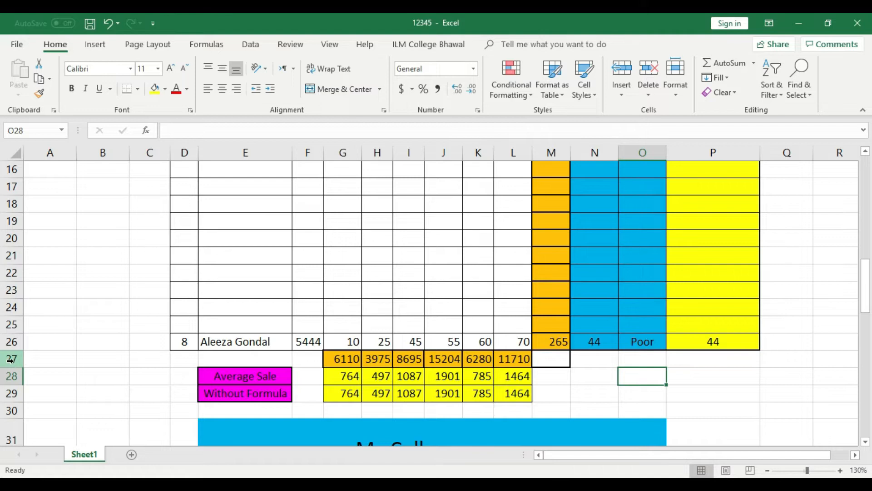
Compare the last entry in row 26 with the totals in row 27, and review the whole table.
{"action": "left_click", "coordinate": [11, 342]}
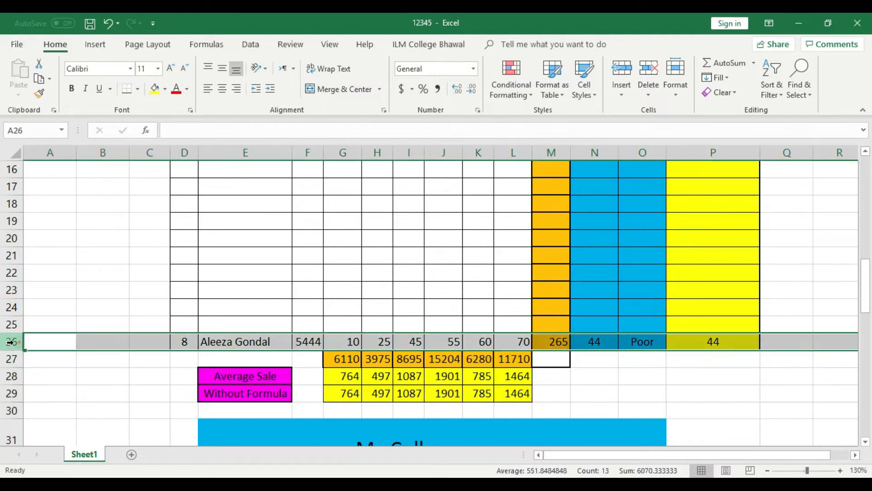
{"action": "left_click", "coordinate": [11, 359]}
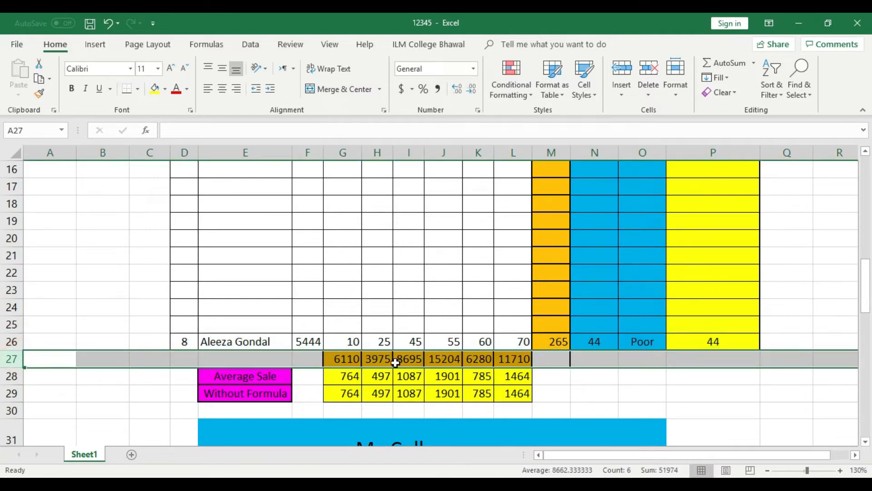
{"action": "left_click", "coordinate": [11, 376]}
{"action": "left_click", "coordinate": [12, 359]}
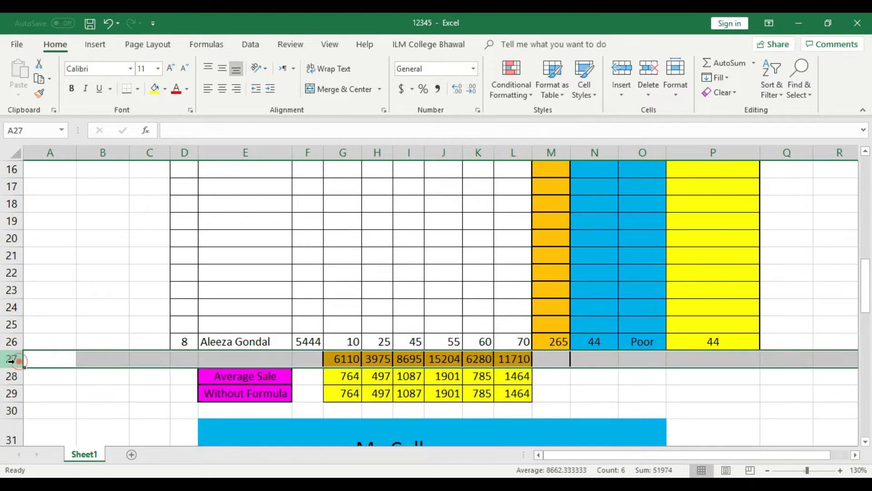
{"action": "left_click", "coordinate": [348, 364]}
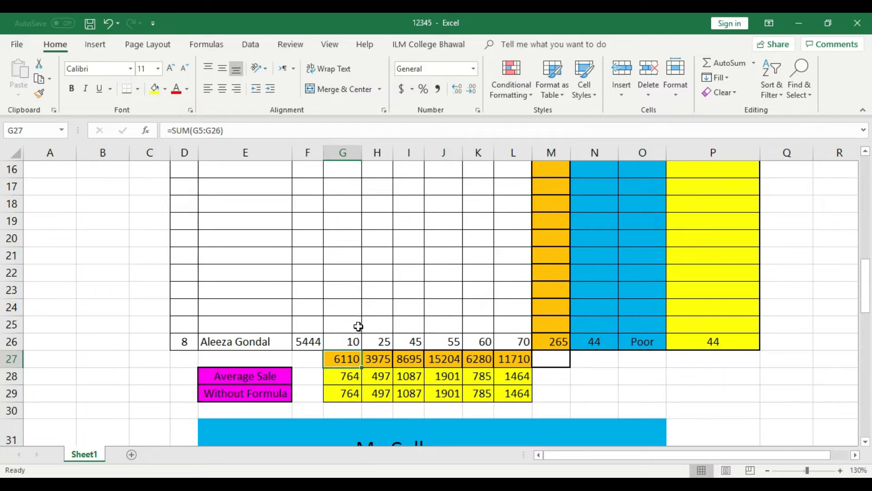
{"action": "scroll", "coordinate": [359, 327], "scroll_direction": "up", "scroll_amount": 5}
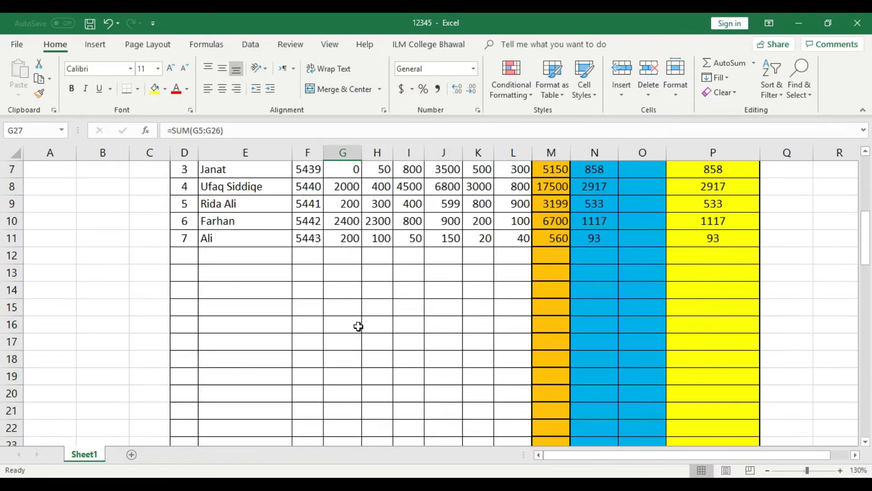
{"action": "scroll", "coordinate": [325, 387], "scroll_direction": "down", "scroll_amount": 4}
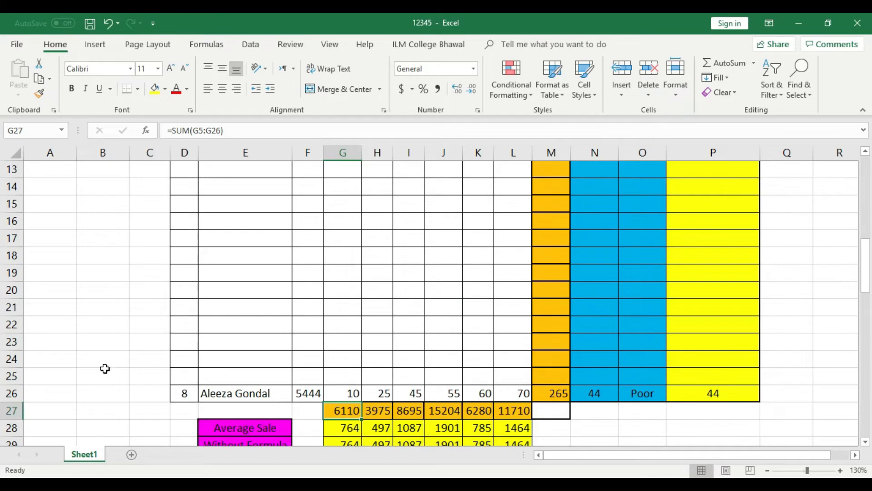
{"action": "scroll", "coordinate": [253, 328], "scroll_direction": "up", "scroll_amount": 4}
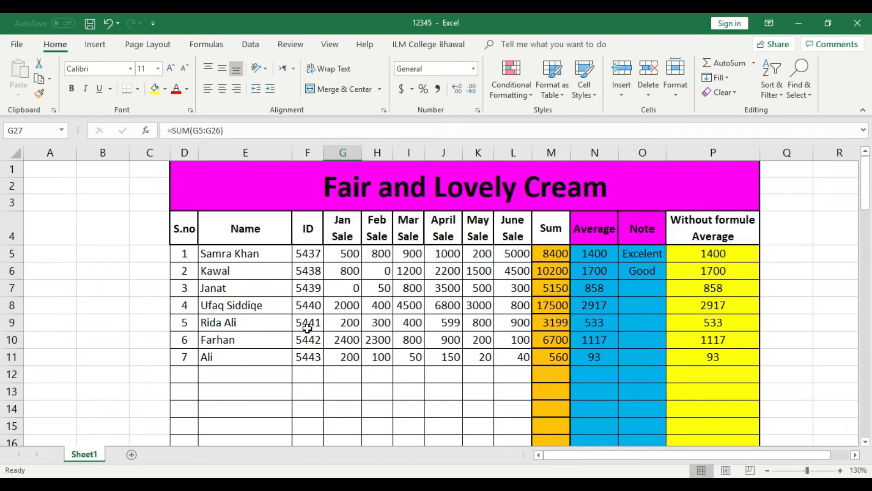
Insert one blank column at O, between the Average and Note columns.
{"action": "left_click", "coordinate": [656, 152]}
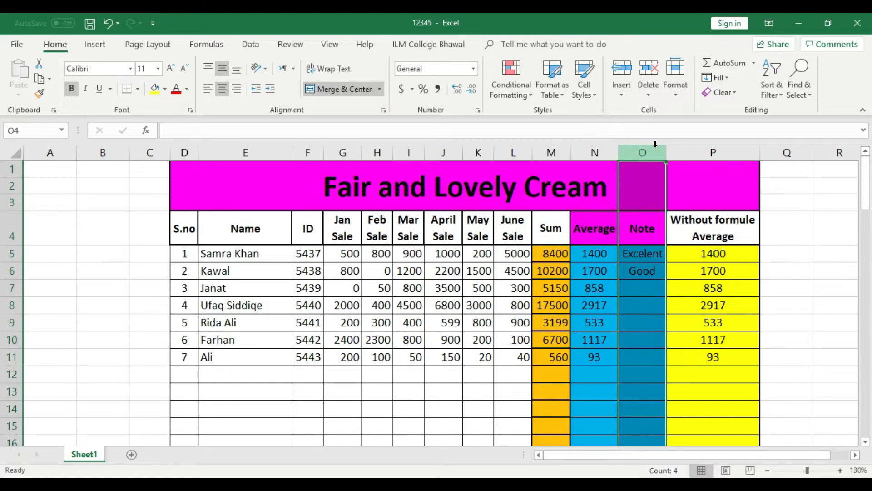
{"action": "left_click_drag", "start_coordinate": [705, 150], "coordinate": [660, 149]}
{"action": "left_click", "coordinate": [654, 181]}
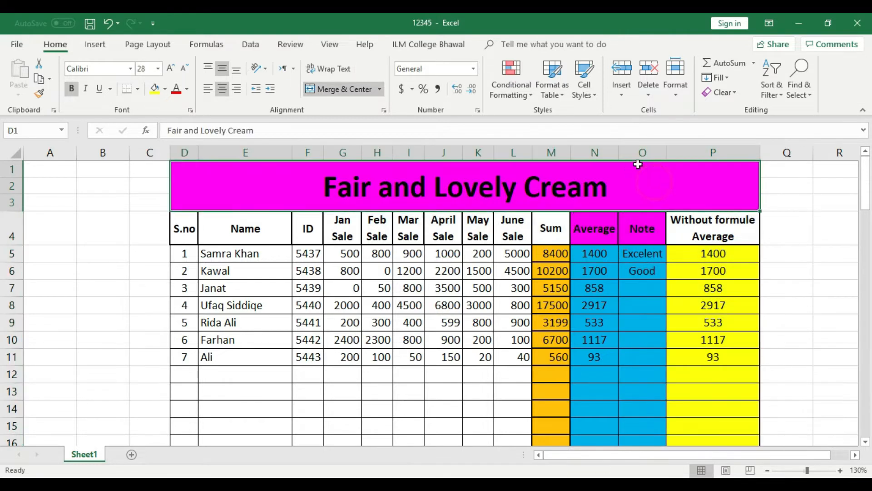
{"action": "right_click", "coordinate": [643, 152]}
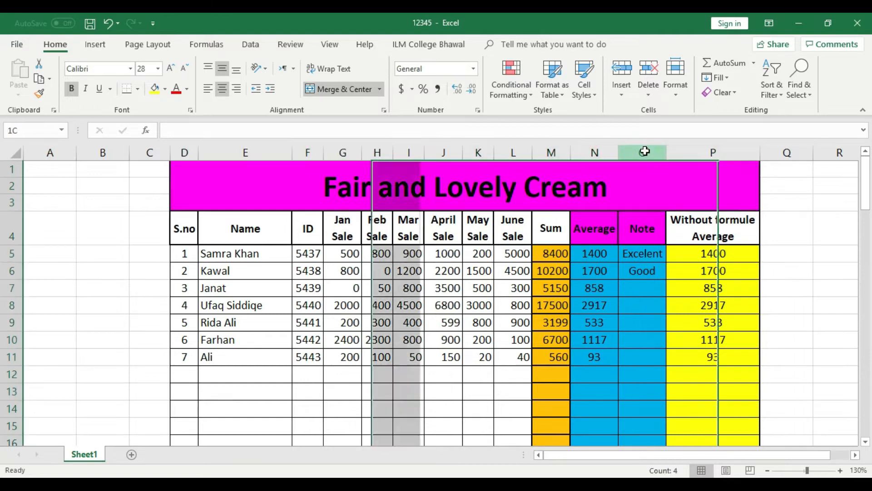
{"action": "left_click", "coordinate": [698, 245]}
{"action": "left_click", "coordinate": [686, 253]}
Insert two more blank columns at once after the Average column, based on a selection of columns O and P.
{"action": "left_click_drag", "start_coordinate": [688, 152], "coordinate": [635, 151]}
{"action": "right_click", "coordinate": [636, 151]}
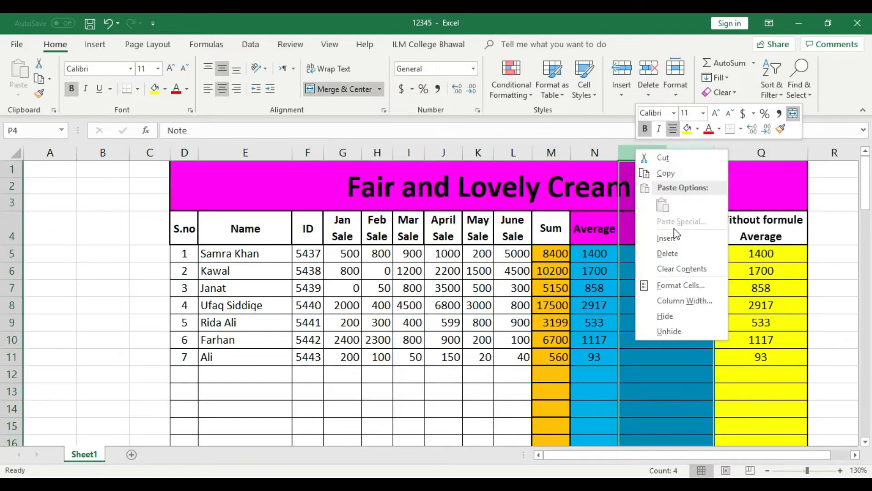
{"action": "left_click", "coordinate": [674, 236]}
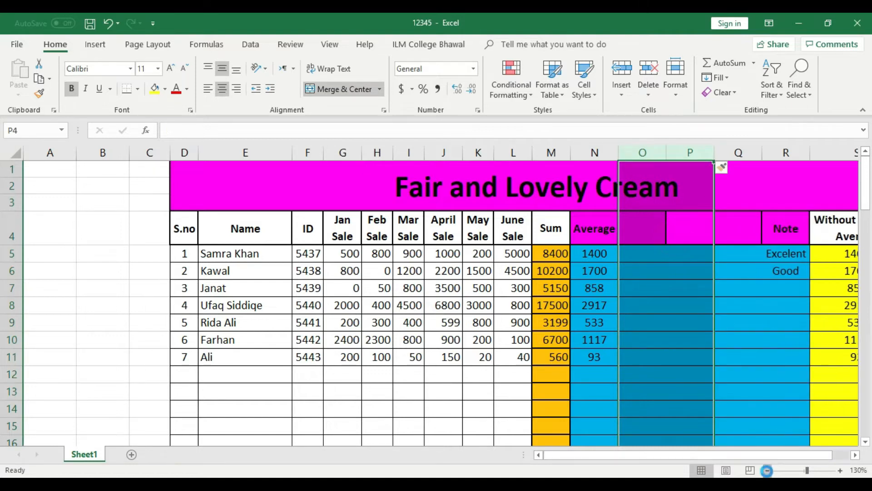
Insert four more blank columns at once after the Average column, based on a selection of columns O to R.
{"action": "left_click", "coordinate": [767, 470]}
{"action": "left_click", "coordinate": [768, 471]}
{"action": "left_click", "coordinate": [767, 471]}
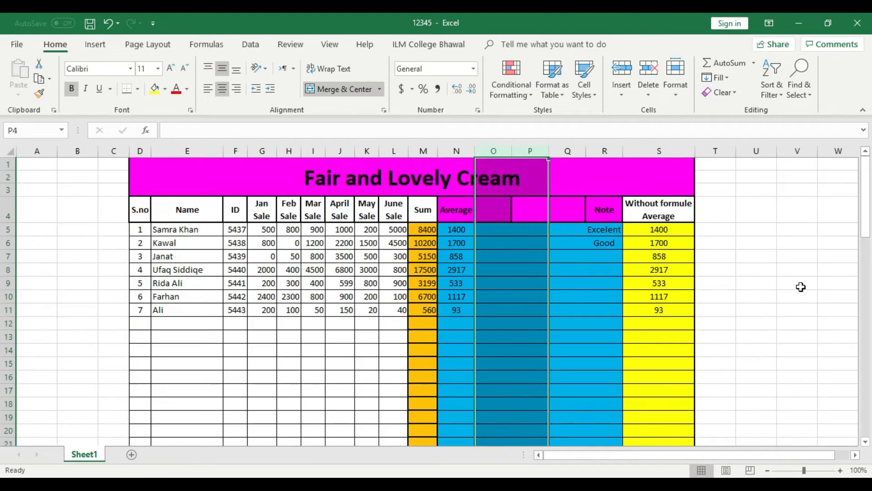
{"action": "left_click", "coordinate": [798, 284]}
{"action": "left_click_drag", "start_coordinate": [611, 144], "coordinate": [491, 146]}
{"action": "right_click", "coordinate": [491, 146]}
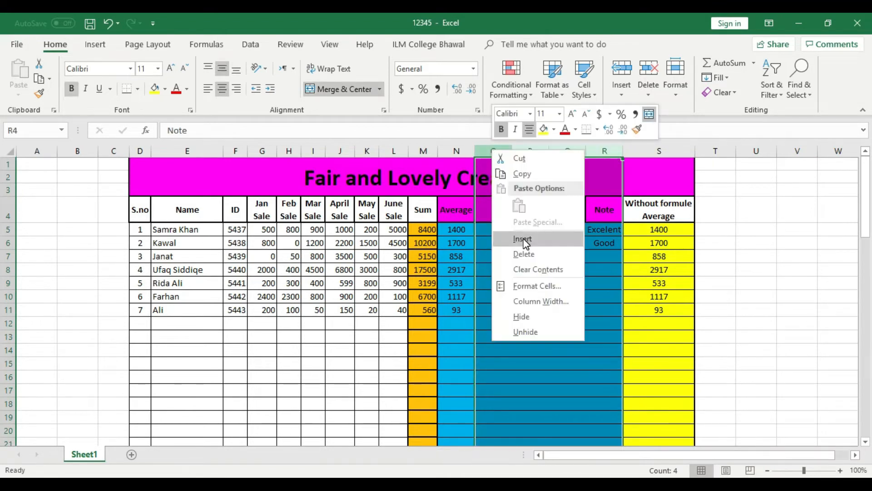
{"action": "left_click", "coordinate": [525, 237]}
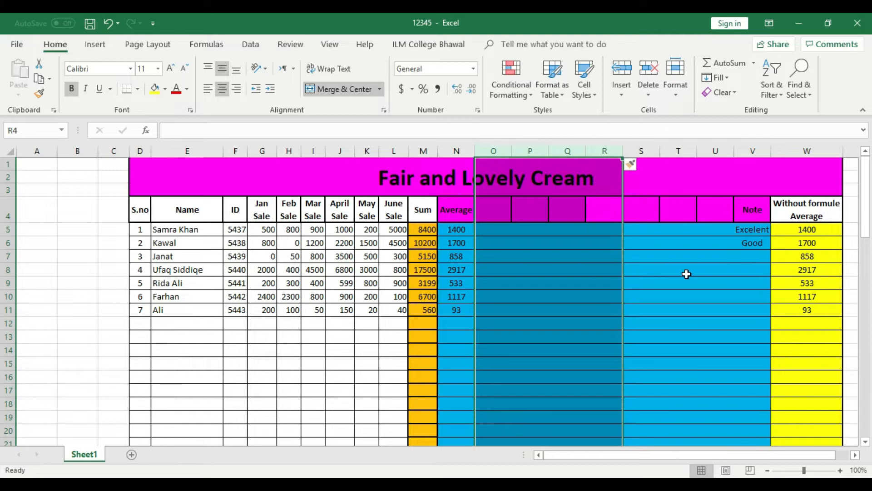
Insert a blank column at F, between the Name and ID columns.
{"action": "left_click", "coordinate": [241, 144]}
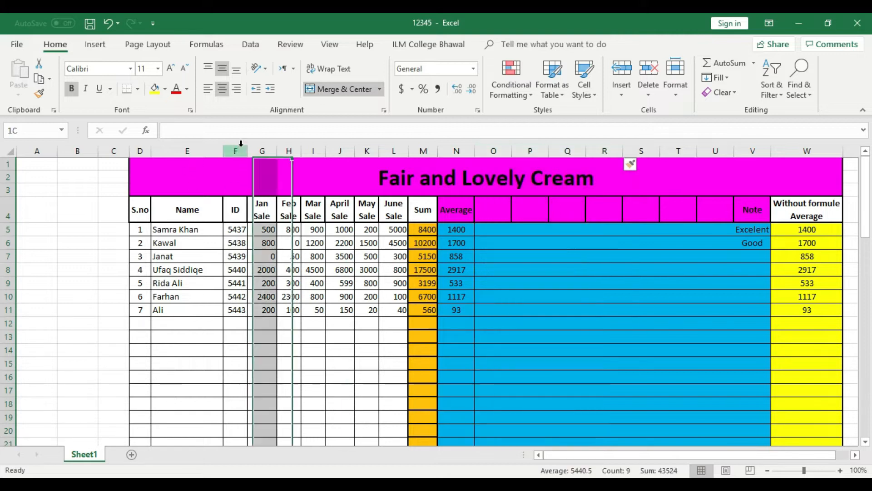
{"action": "right_click", "coordinate": [241, 145]}
{"action": "left_click", "coordinate": [274, 235]}
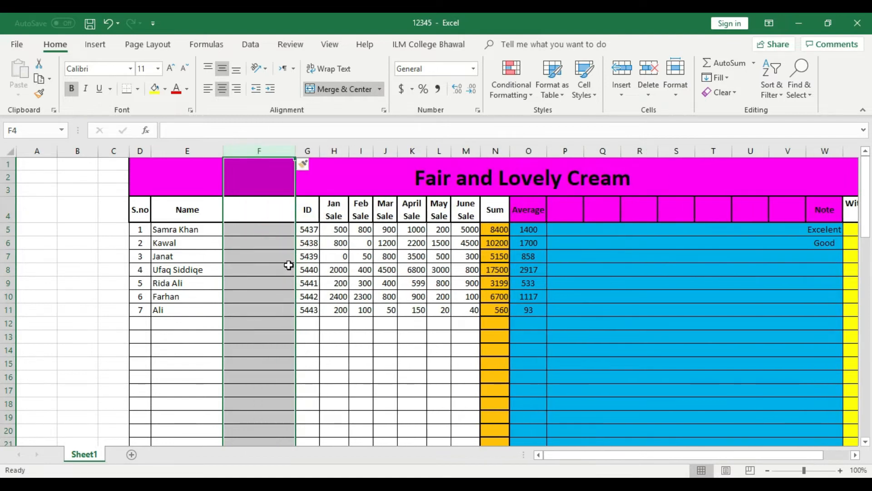
Insert one blank row at row 7, above the record with serial number 3.
{"action": "left_click", "coordinate": [10, 269]}
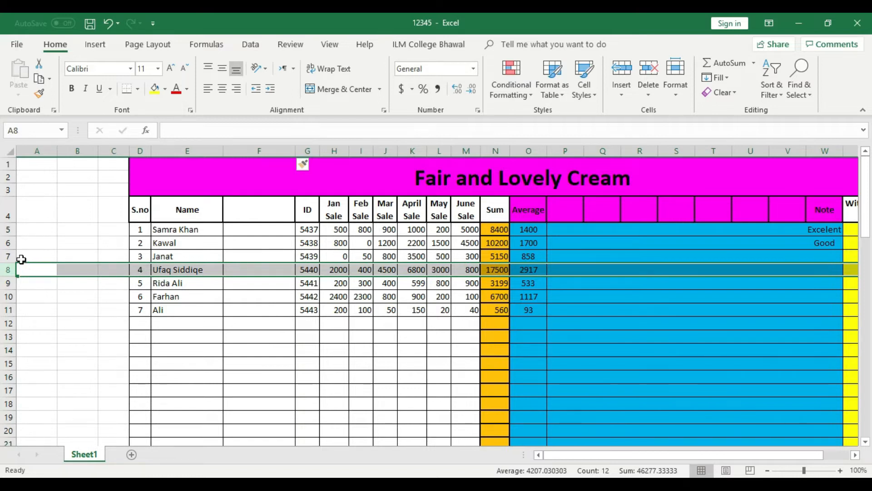
{"action": "left_click", "coordinate": [9, 256]}
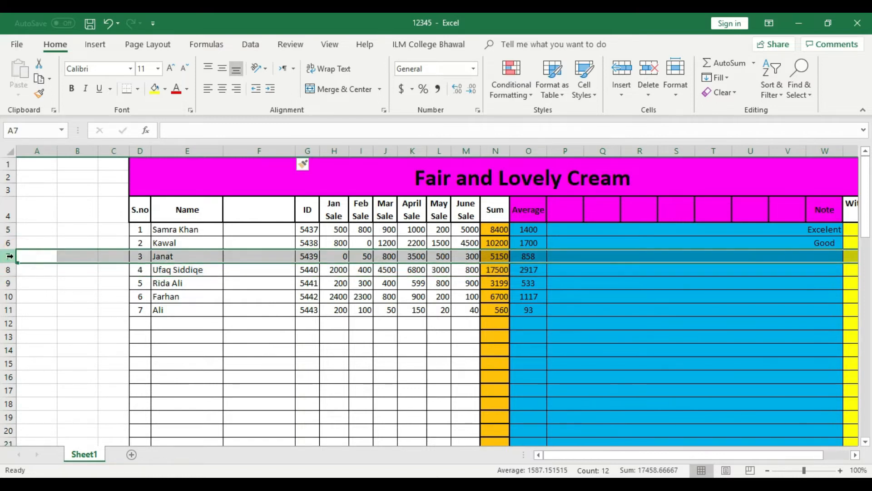
{"action": "right_click", "coordinate": [9, 257]}
{"action": "left_click", "coordinate": [33, 342]}
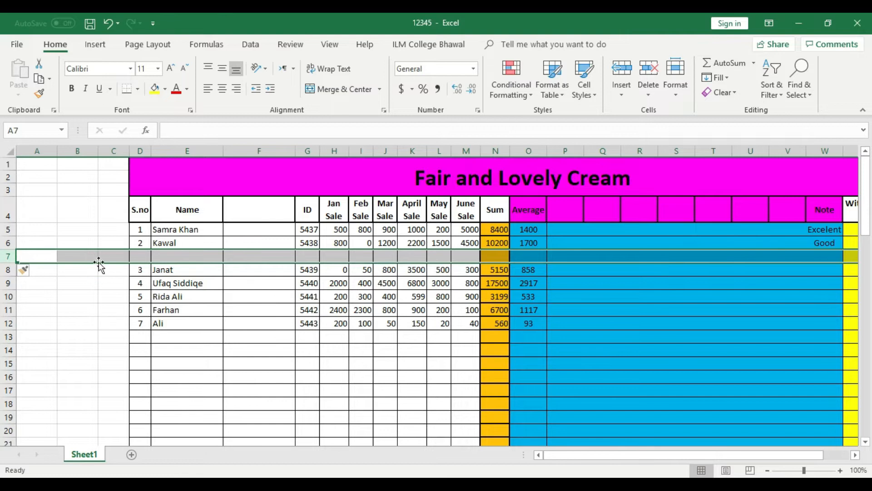
Insert one blank row at row 10, above the record with serial number 5.
{"action": "left_click", "coordinate": [8, 297]}
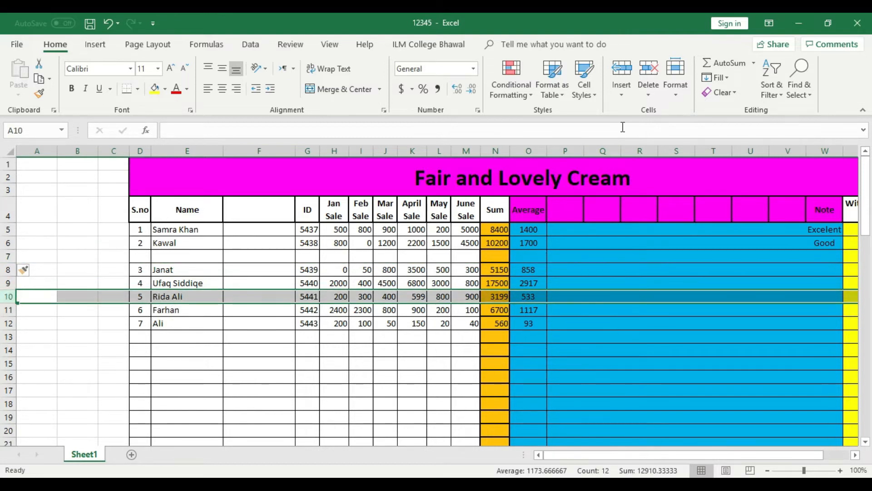
{"action": "left_click", "coordinate": [626, 87]}
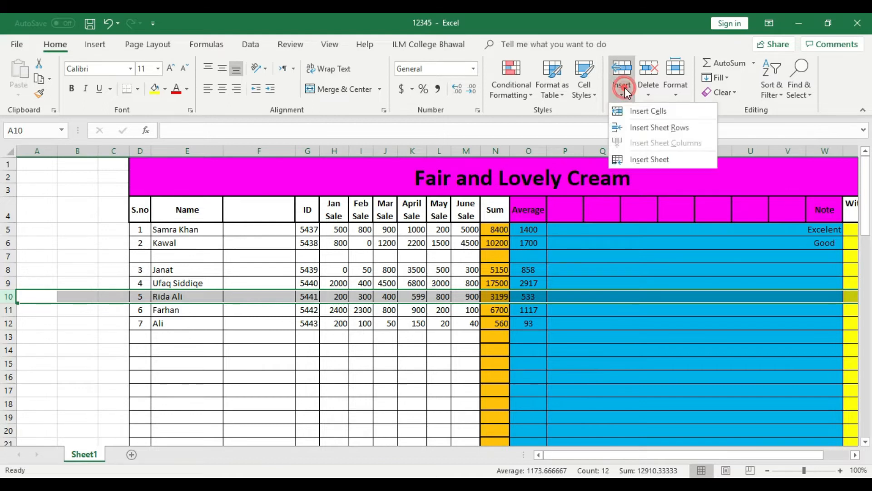
{"action": "left_click", "coordinate": [647, 128]}
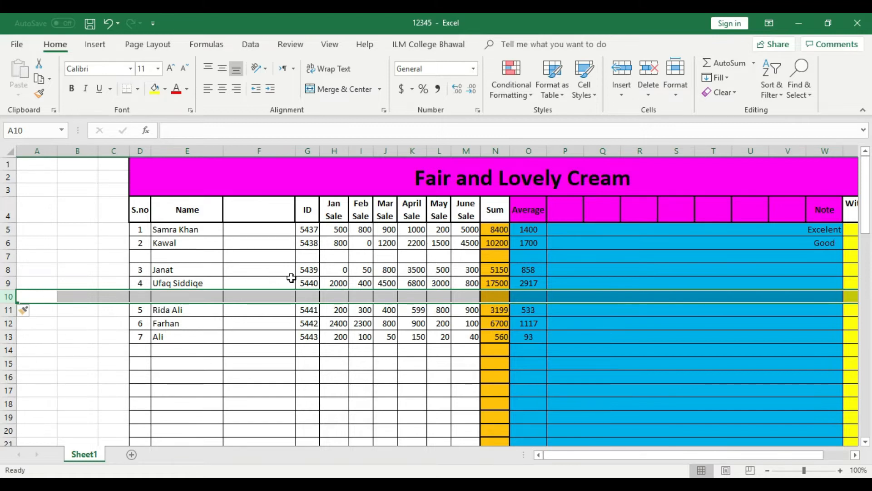
Insert a blank column at H, between the ID and Jan Sale columns.
{"action": "left_click", "coordinate": [335, 151]}
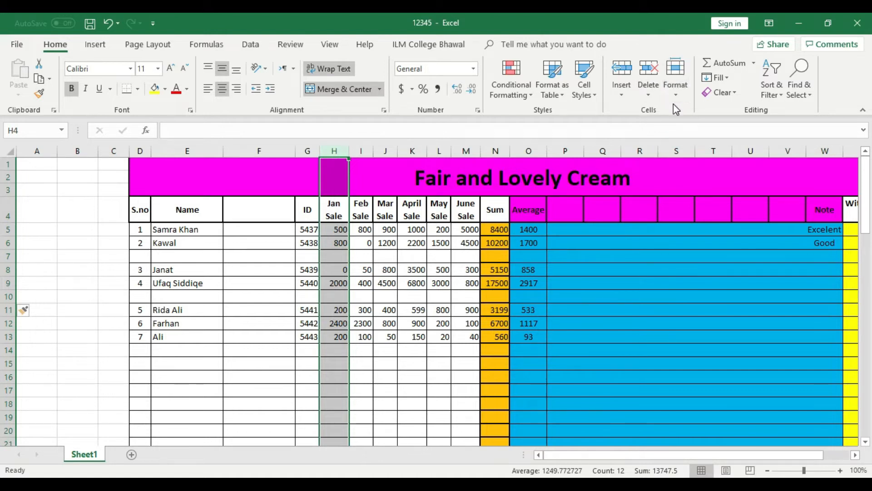
{"action": "left_click", "coordinate": [631, 85]}
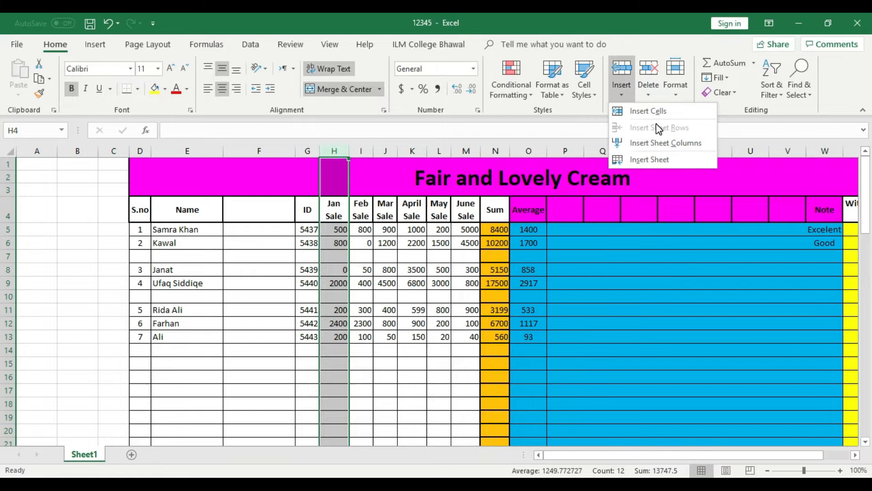
{"action": "left_click", "coordinate": [657, 143]}
{"action": "left_click", "coordinate": [339, 213]}
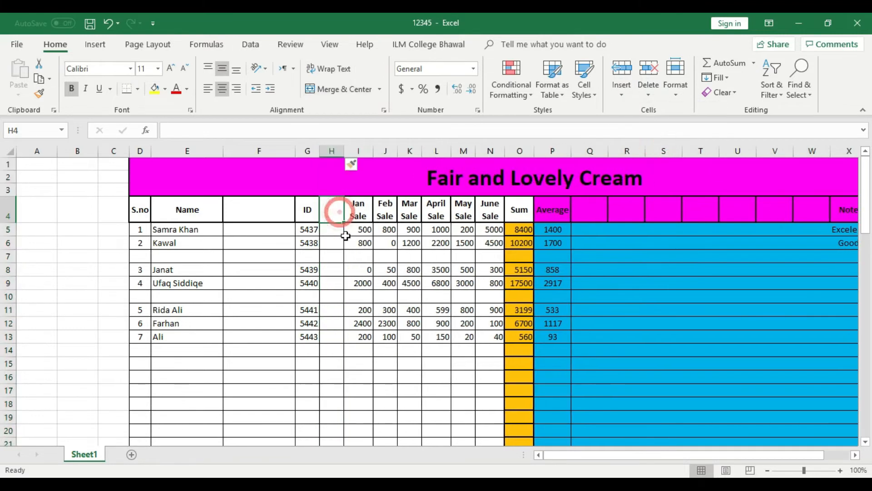
{"action": "left_click_drag", "start_coordinate": [331, 213], "coordinate": [331, 378]}
{"action": "left_click", "coordinate": [280, 367]}
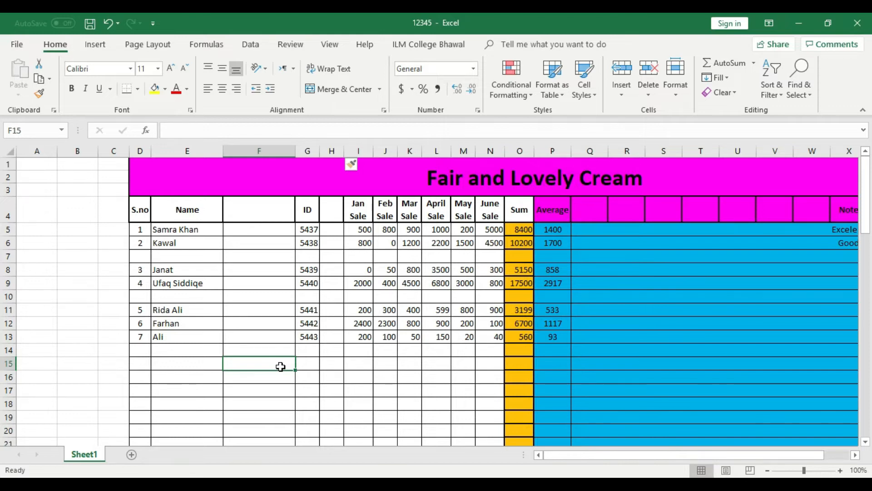
Delete the blank column F between the Name and ID columns.
{"action": "left_click", "coordinate": [270, 147]}
{"action": "right_click", "coordinate": [270, 148]}
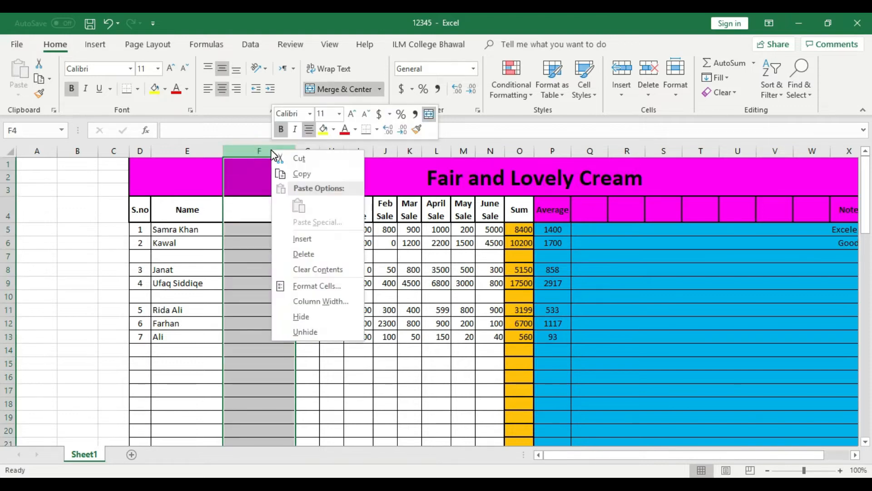
{"action": "left_click", "coordinate": [312, 254]}
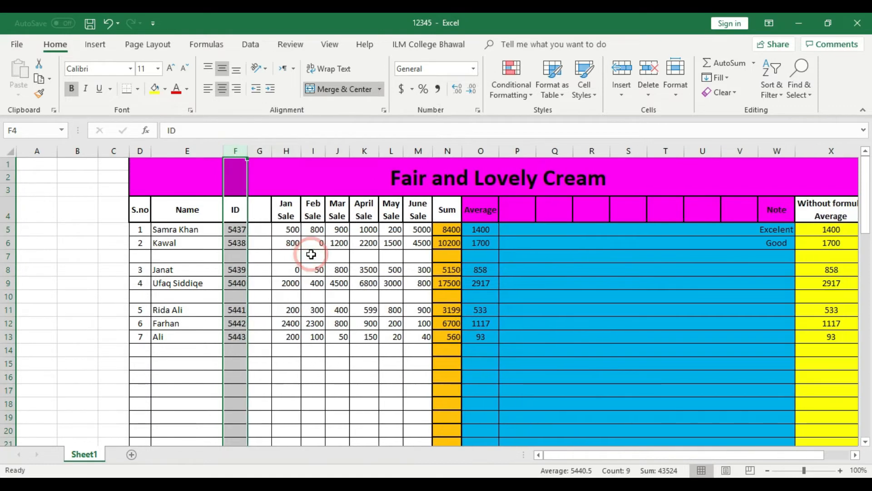
{"action": "scroll", "coordinate": [272, 255], "scroll_direction": "down", "scroll_amount": 1}
{"action": "scroll", "coordinate": [158, 260], "scroll_direction": "up", "scroll_amount": 1}
Delete the blank row 7 between the records with serial numbers 2 and 3.
{"action": "left_click", "coordinate": [140, 256]}
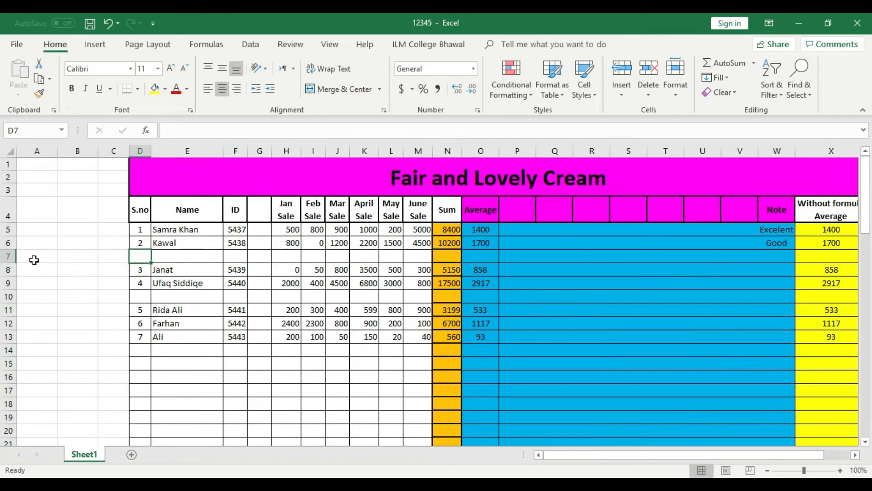
{"action": "left_click", "coordinate": [10, 257]}
{"action": "right_click", "coordinate": [10, 257]}
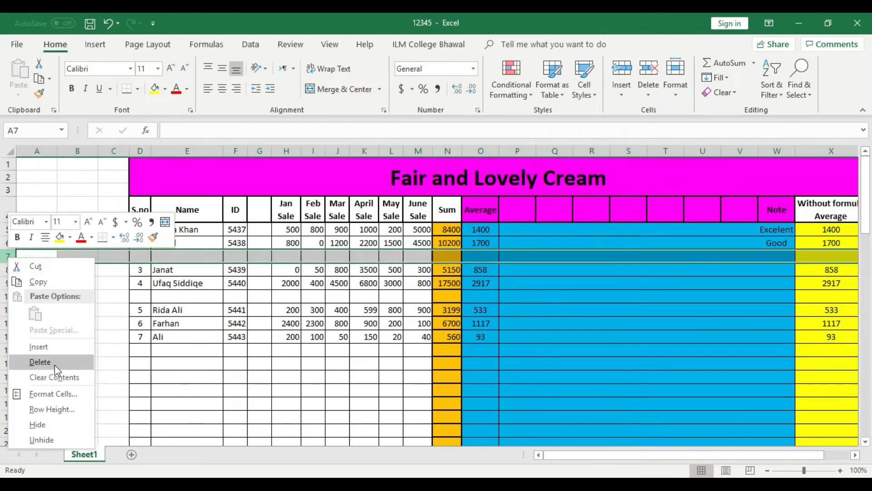
{"action": "left_click", "coordinate": [59, 366]}
Delete the single blank row 13 directly below the record with serial number 7.
{"action": "scroll", "coordinate": [173, 345], "scroll_direction": "down", "scroll_amount": 2}
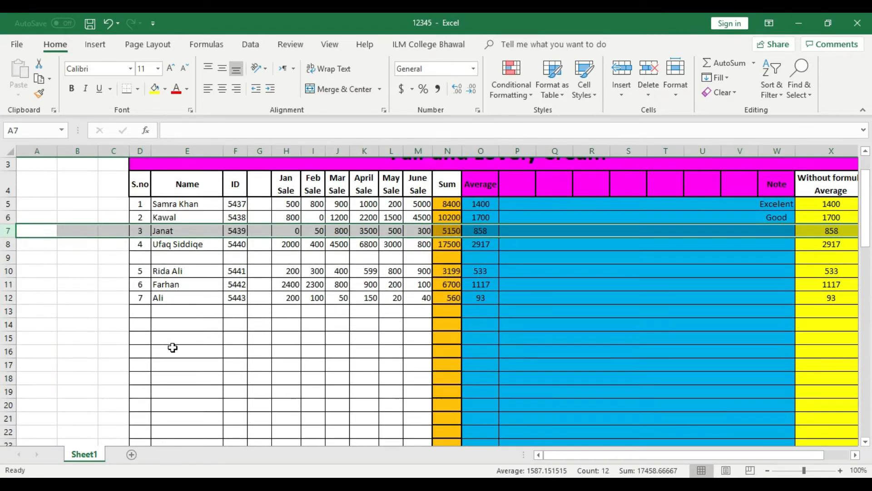
{"action": "scroll", "coordinate": [175, 336], "scroll_direction": "down", "scroll_amount": 1}
{"action": "left_click", "coordinate": [10, 244]}
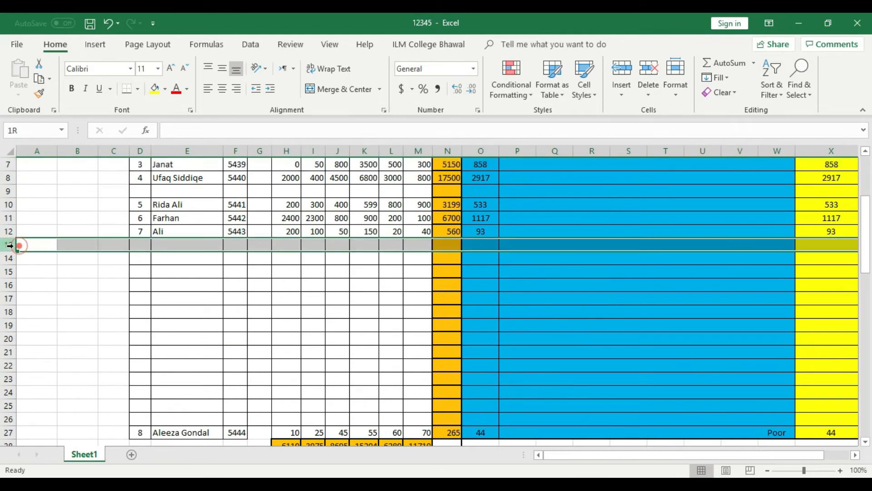
{"action": "right_click", "coordinate": [10, 244]}
{"action": "left_click", "coordinate": [62, 352]}
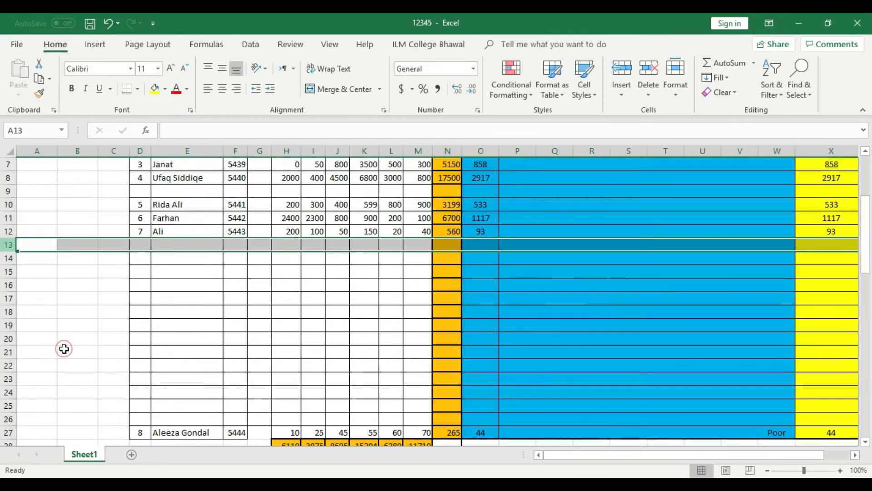
{"action": "left_click", "coordinate": [168, 324]}
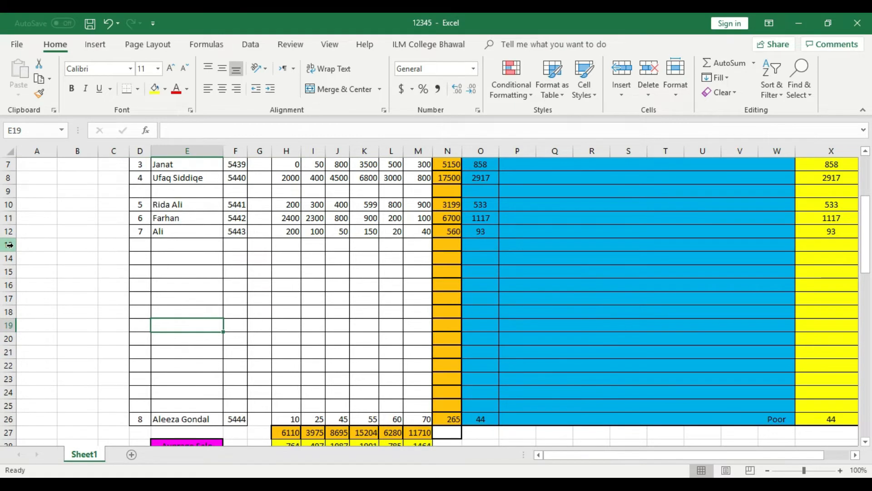
Delete all the remaining blank rows 13 to 25 at once, between the records with serial numbers 7 and 8.
{"action": "left_click", "coordinate": [9, 245]}
{"action": "left_click", "coordinate": [74, 273]}
{"action": "left_click", "coordinate": [36, 248]}
{"action": "left_click", "coordinate": [113, 258]}
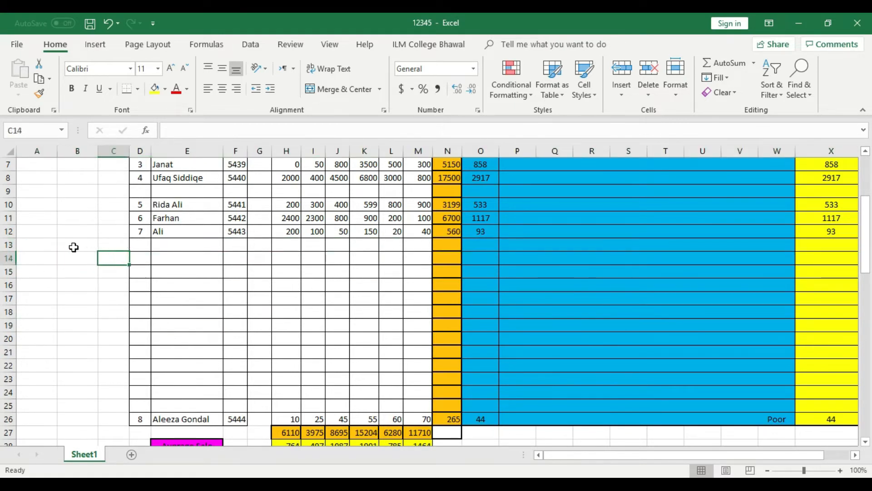
{"action": "left_click", "coordinate": [74, 247]}
{"action": "left_click", "coordinate": [9, 244]}
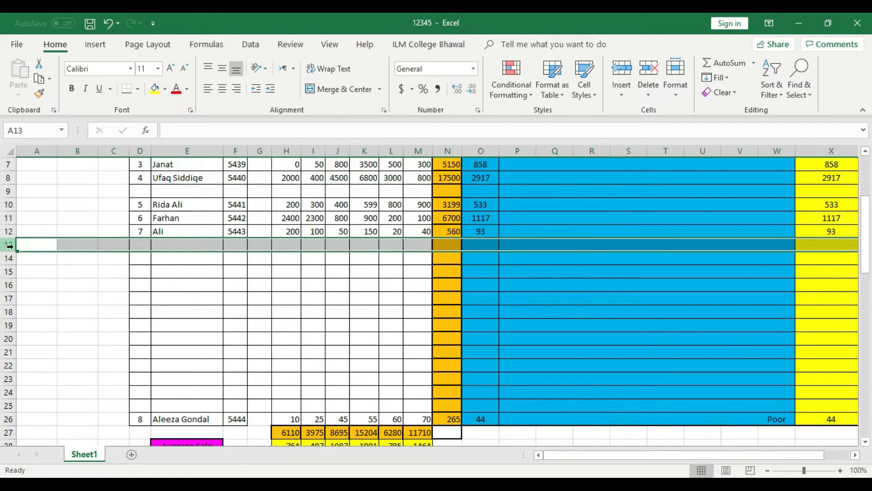
{"action": "left_click_drag", "start_coordinate": [10, 245], "coordinate": [9, 402]}
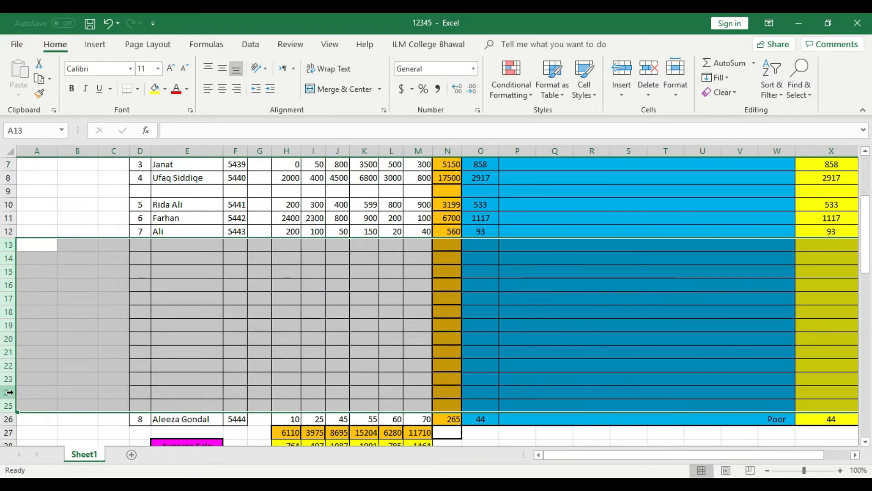
{"action": "right_click", "coordinate": [9, 398]}
{"action": "left_click", "coordinate": [45, 311]}
{"action": "scroll", "coordinate": [177, 319], "scroll_direction": "up", "scroll_amount": 2}
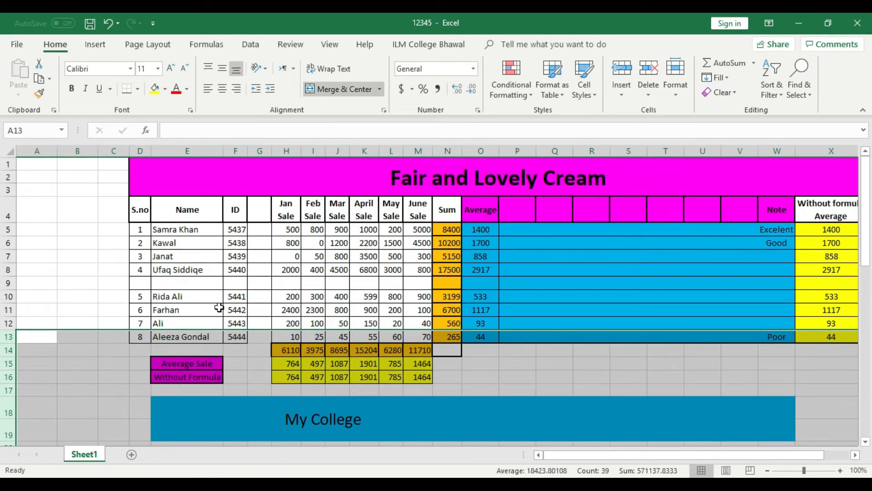
Delete the blank row 9 between the records with serial numbers 4 and 5.
{"action": "left_click", "coordinate": [201, 283]}
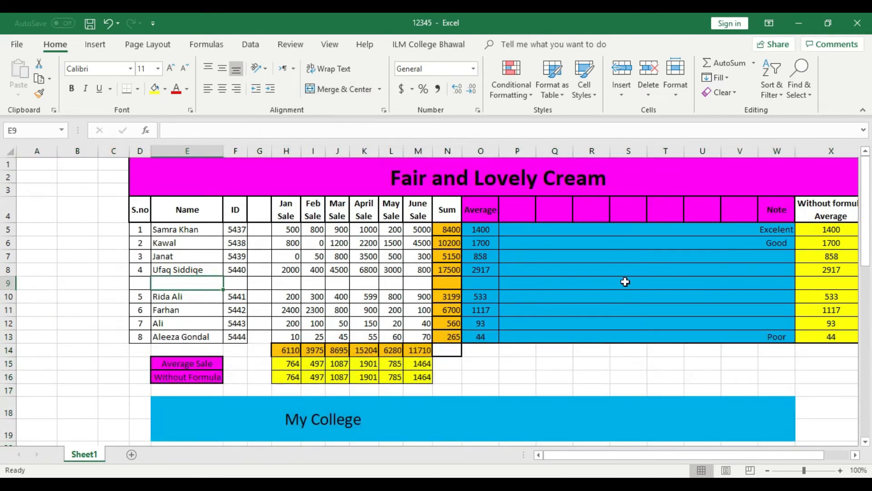
{"action": "left_click", "coordinate": [9, 283]}
{"action": "right_click", "coordinate": [9, 283]}
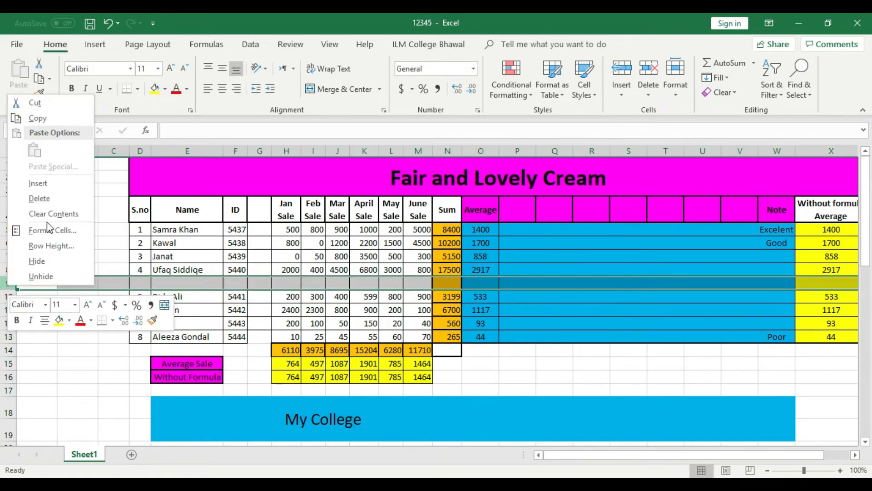
{"action": "left_click", "coordinate": [40, 198]}
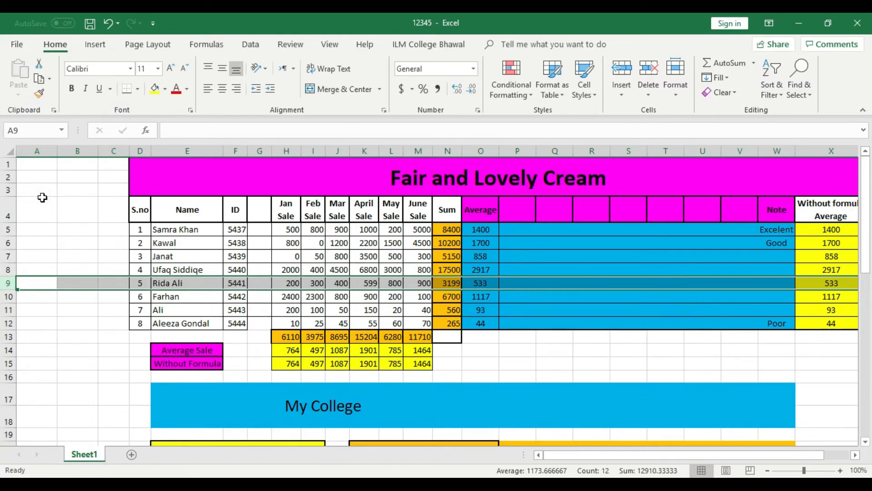
{"action": "left_click", "coordinate": [103, 309]}
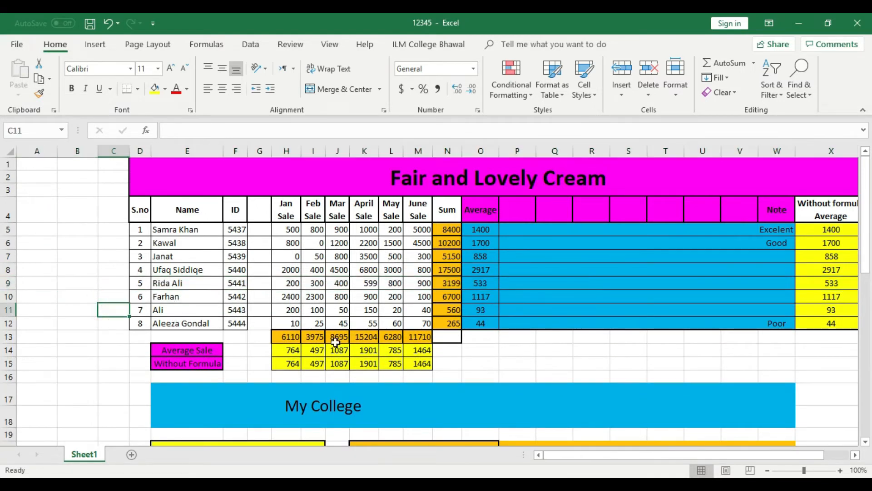
Delete the single blank column P directly after the Average column.
{"action": "left_click_drag", "start_coordinate": [523, 209], "coordinate": [730, 211]}
{"action": "left_click", "coordinate": [705, 287]}
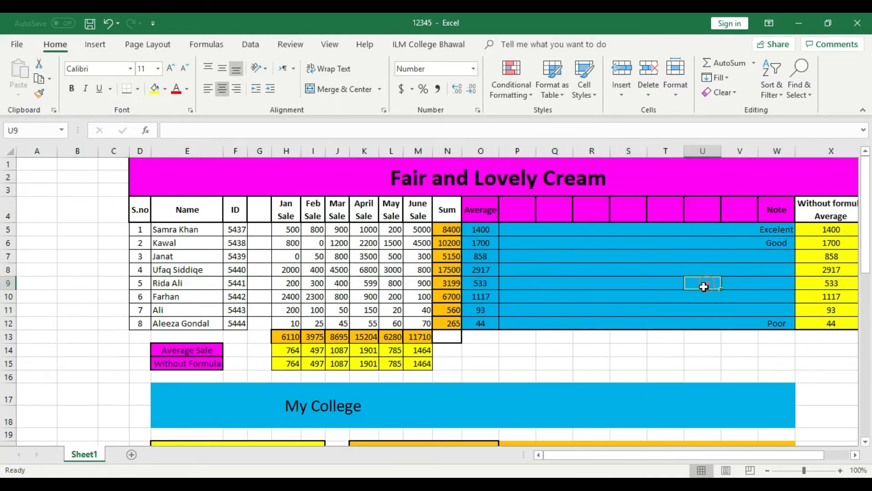
{"action": "left_click", "coordinate": [518, 148]}
{"action": "right_click", "coordinate": [519, 148]}
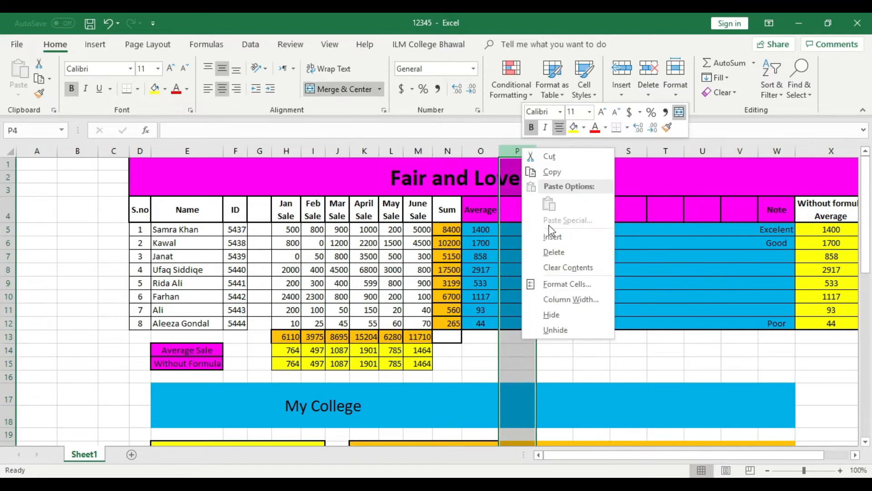
{"action": "left_click", "coordinate": [561, 253]}
{"action": "left_click", "coordinate": [559, 255]}
Delete three of the blank columns after Average at once, based on a selection of columns P to R.
{"action": "left_click_drag", "start_coordinate": [516, 150], "coordinate": [704, 152]}
{"action": "left_click", "coordinate": [609, 170]}
{"action": "left_click_drag", "start_coordinate": [520, 144], "coordinate": [596, 145]}
{"action": "right_click", "coordinate": [596, 145]}
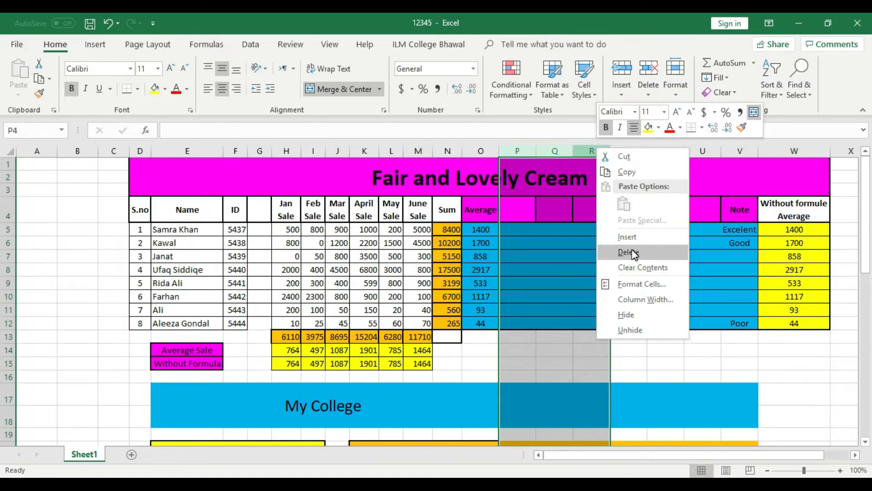
{"action": "left_click", "coordinate": [630, 251]}
{"action": "left_click", "coordinate": [587, 252]}
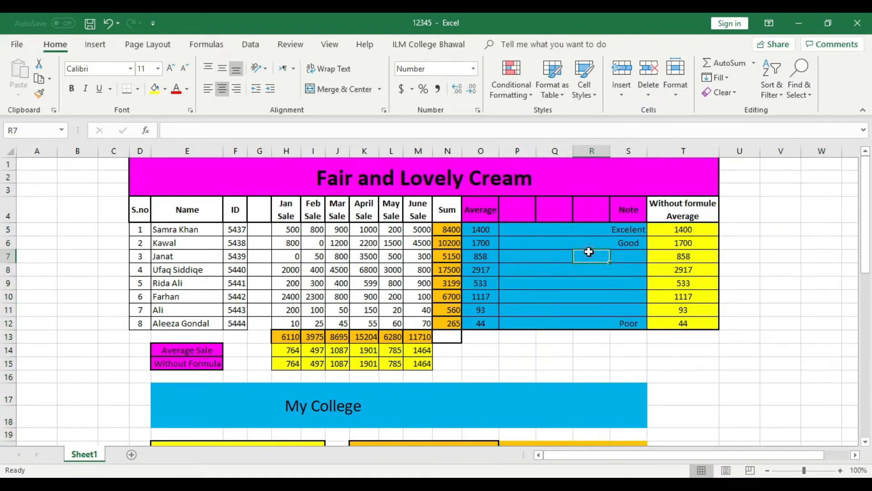
Delete the last three blank columns, P to R, so that Note directly follows Average.
{"action": "left_click_drag", "start_coordinate": [518, 149], "coordinate": [594, 149]}
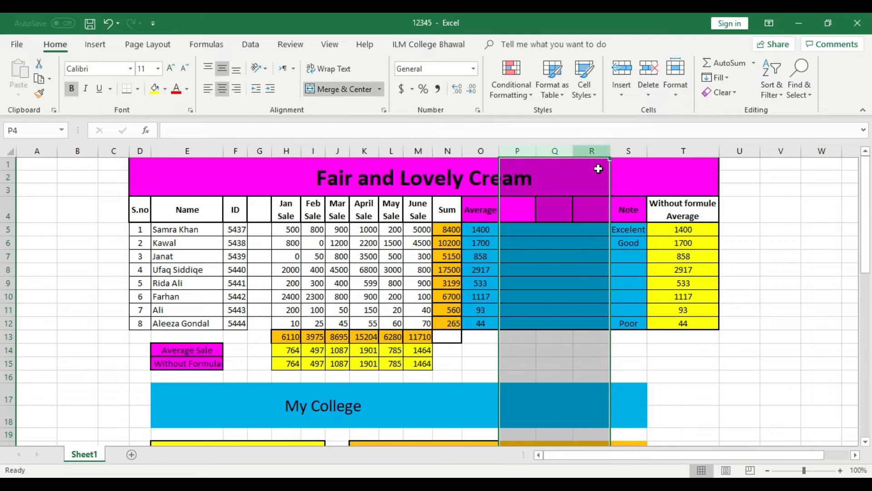
{"action": "left_click", "coordinate": [591, 243]}
{"action": "left_click_drag", "start_coordinate": [517, 151], "coordinate": [592, 150]}
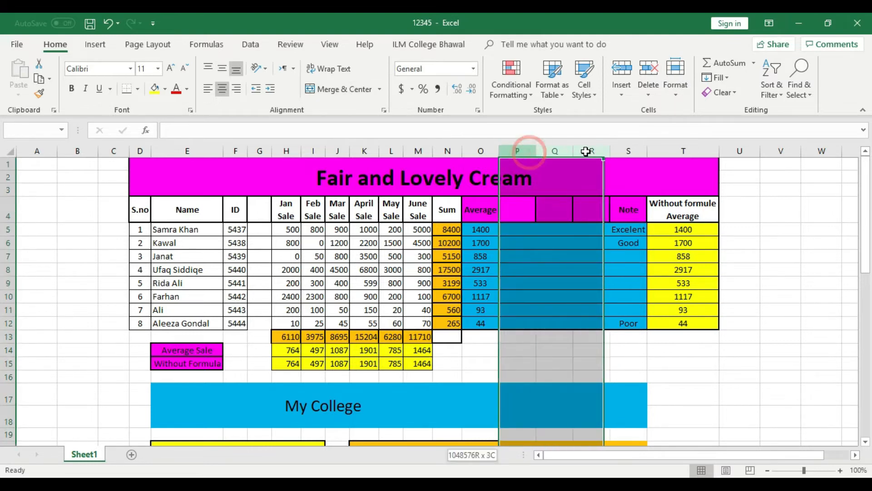
{"action": "left_click", "coordinate": [664, 89]}
{"action": "left_click", "coordinate": [647, 86]}
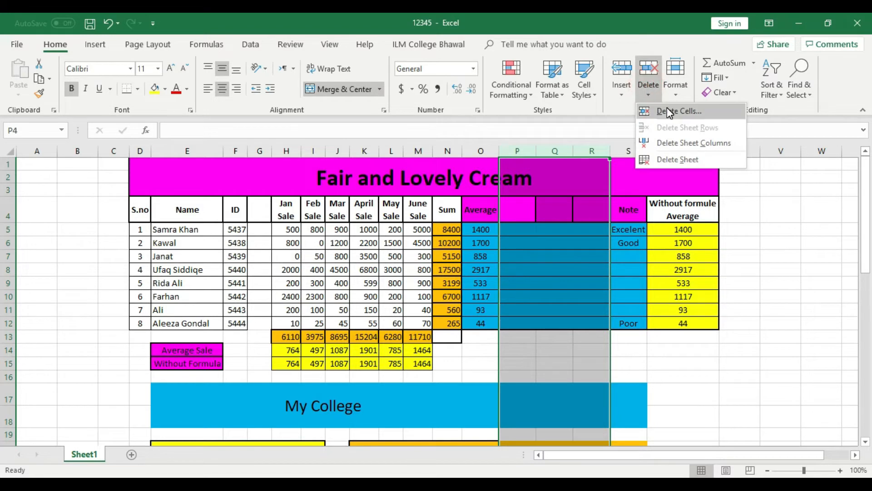
{"action": "left_click", "coordinate": [687, 144]}
{"action": "left_click", "coordinate": [679, 243]}
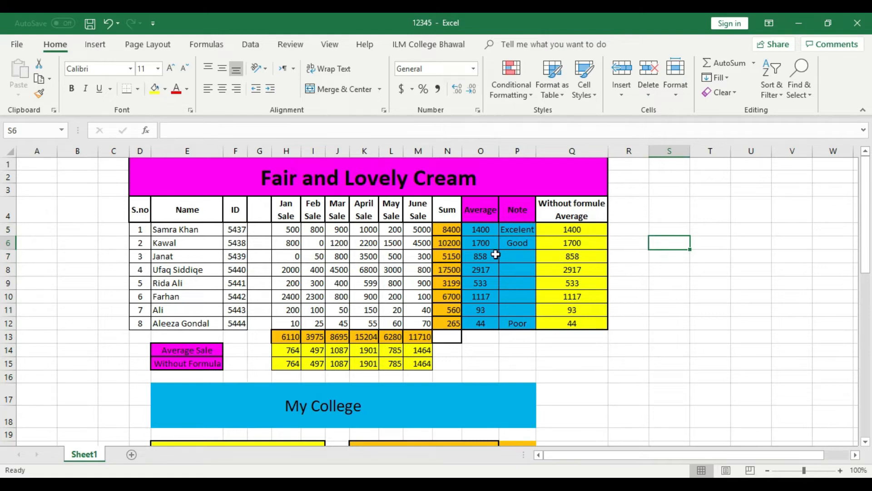
Delete the blank column G between ID and Jan Sale, and undo that deletion.
{"action": "left_click", "coordinate": [258, 145]}
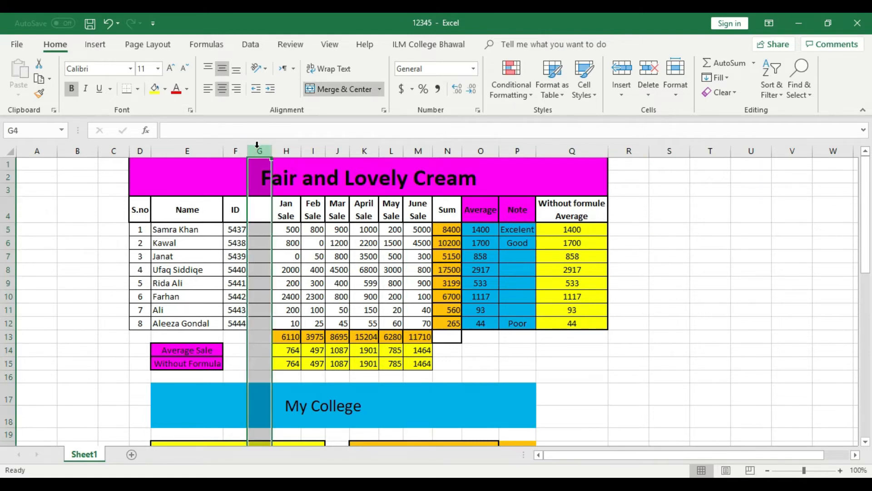
{"action": "right_click", "coordinate": [258, 146]}
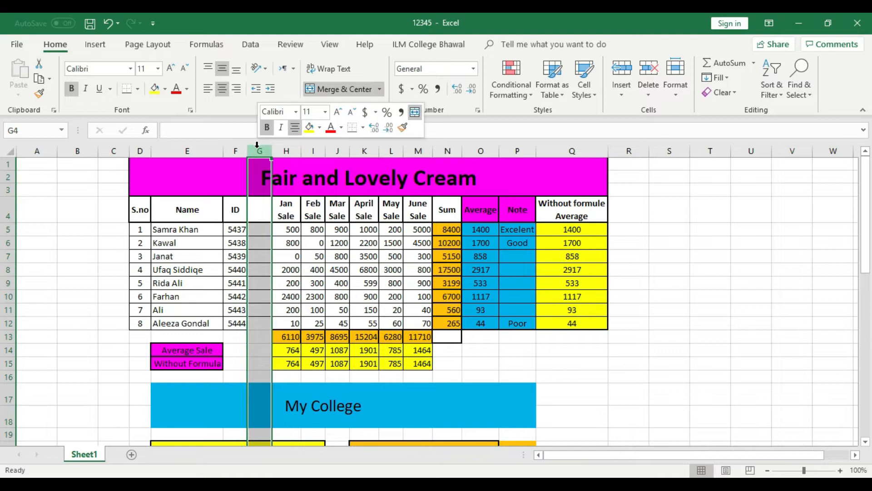
{"action": "left_click", "coordinate": [307, 251]}
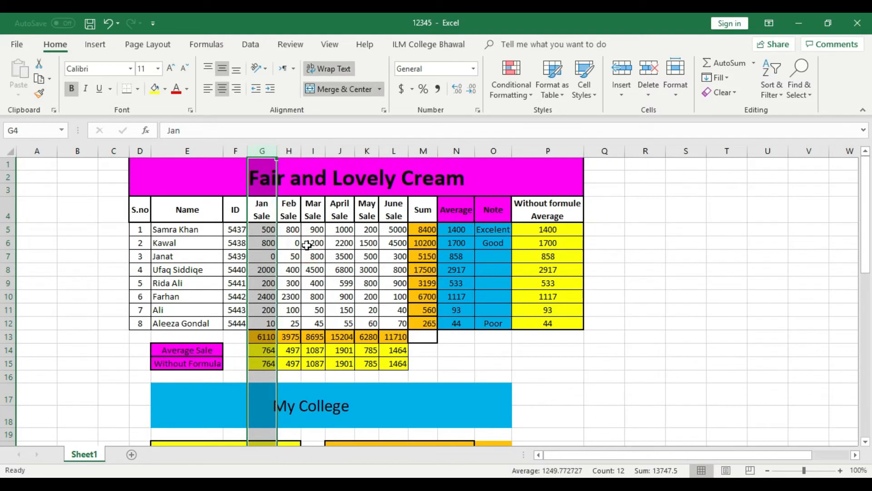
{"action": "key", "text": "ctrl+z"}
Insert two blank columns, one after the other, between the Average and Note columns.
{"action": "left_click", "coordinate": [511, 268]}
{"action": "left_click", "coordinate": [518, 151]}
{"action": "right_click", "coordinate": [522, 153]}
{"action": "left_click", "coordinate": [554, 239]}
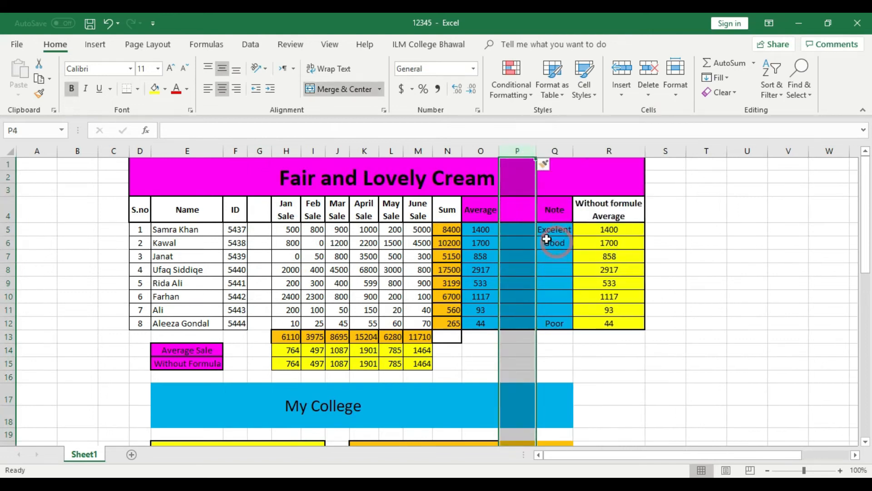
{"action": "right_click", "coordinate": [528, 155]}
{"action": "left_click", "coordinate": [566, 241]}
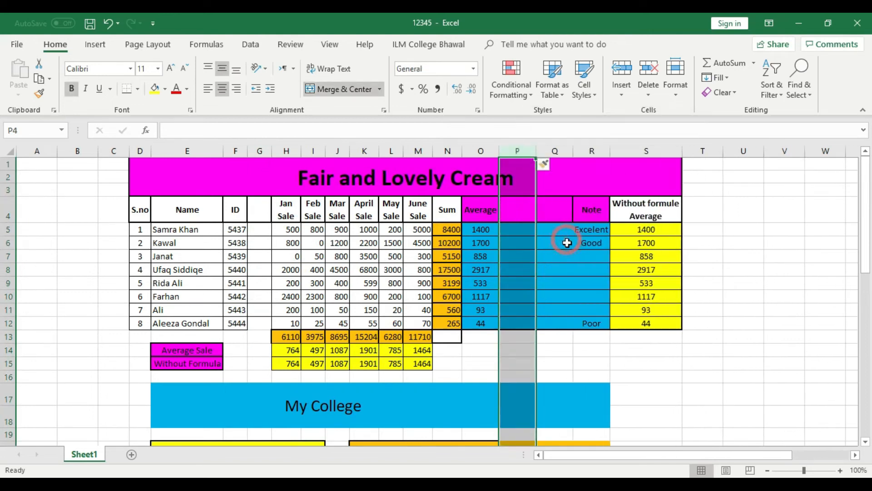
{"action": "left_click", "coordinate": [755, 242]}
Select the non-adjacent blank columns G, P and Q together, and clear the selection.
{"action": "left_click", "coordinate": [260, 152]}
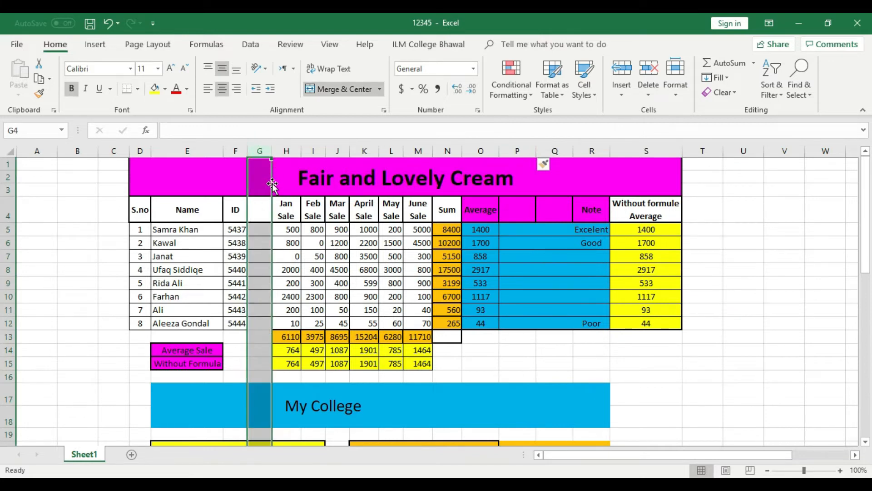
{"action": "left_click", "coordinate": [523, 149], "text": "ctrl"}
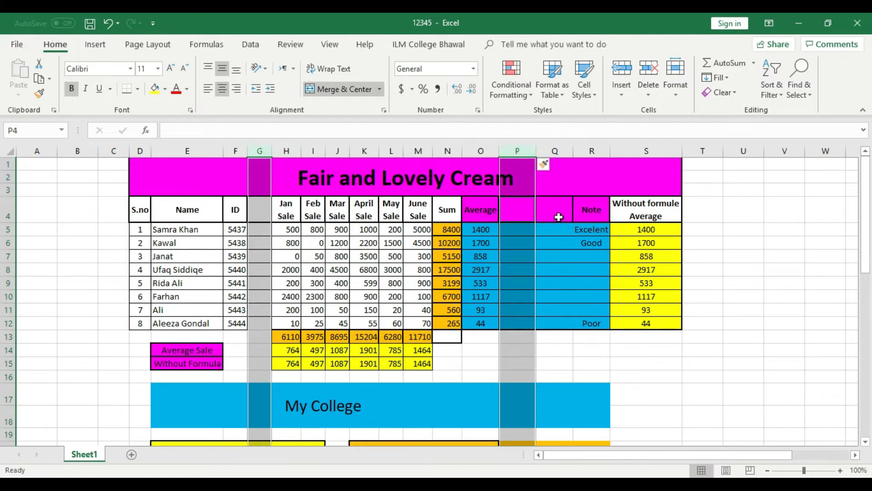
{"action": "left_click", "coordinate": [561, 149], "text": "ctrl"}
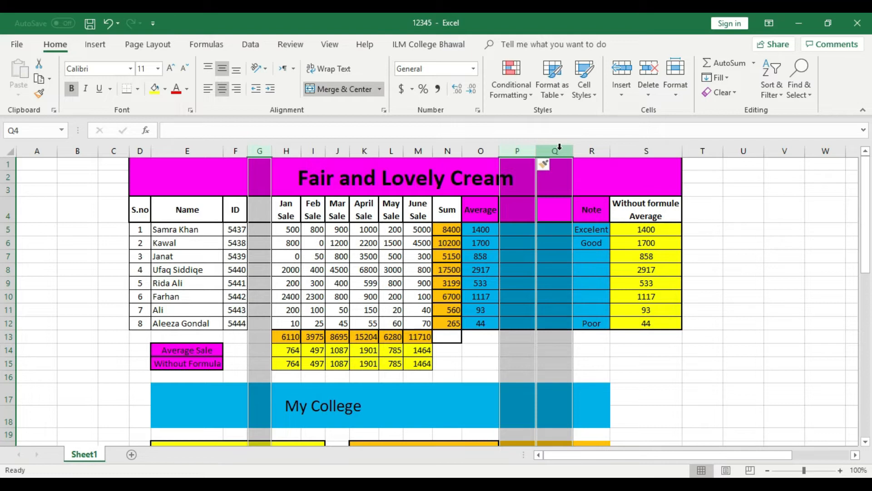
{"action": "left_click", "coordinate": [714, 282]}
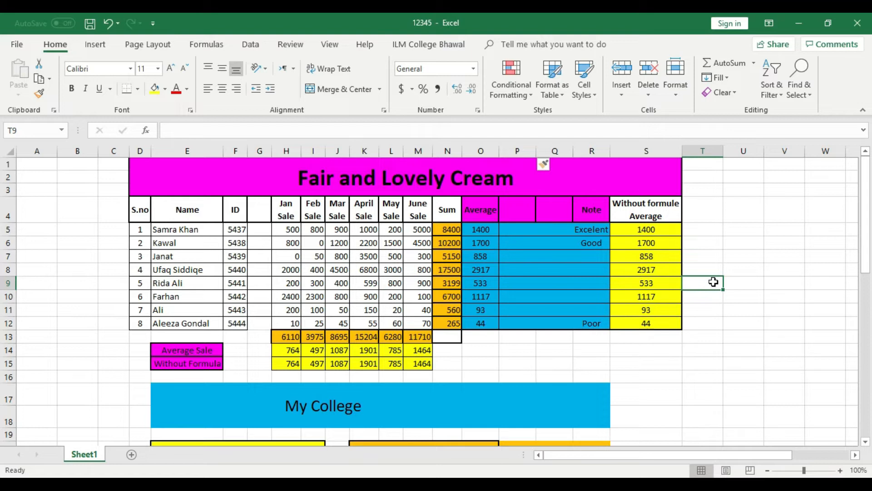
Select columns G, P and Q one at a time as single selections, and deselect them.
{"action": "left_click", "coordinate": [259, 150]}
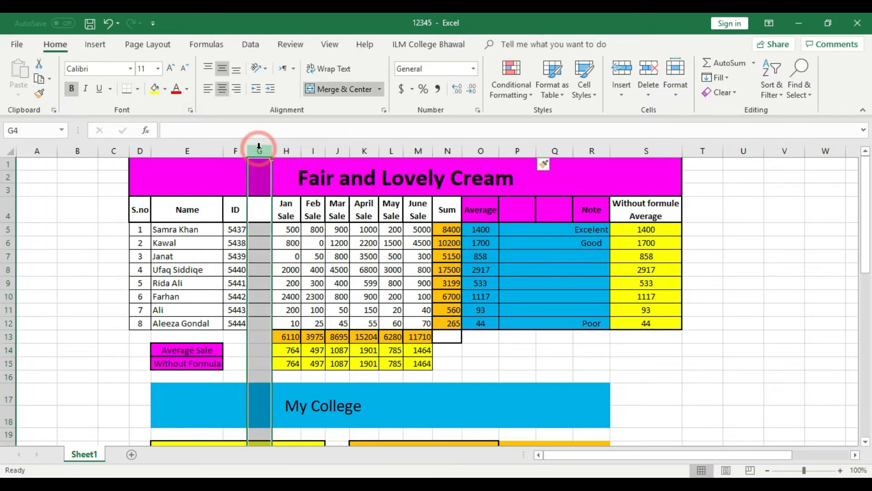
{"action": "left_click", "coordinate": [518, 150]}
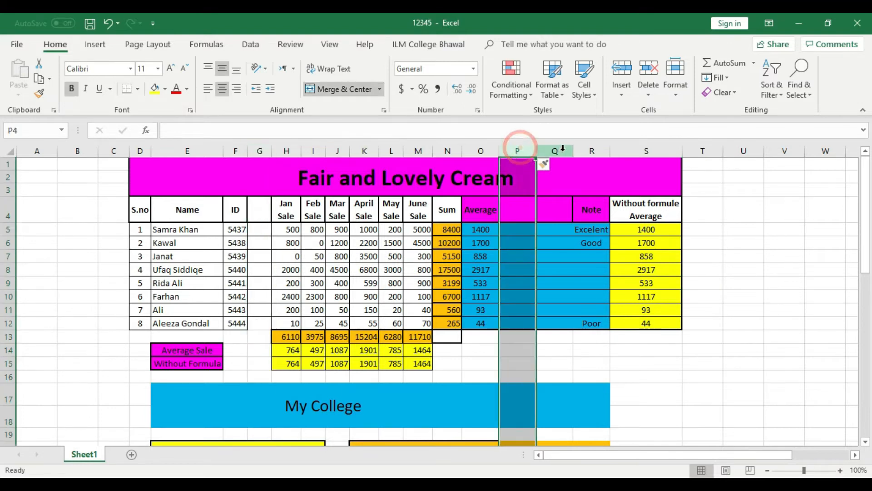
{"action": "left_click", "coordinate": [563, 149]}
{"action": "left_click", "coordinate": [778, 231]}
Delete the non-adjacent blank columns G, P and Q in one operation using a combined selection.
{"action": "left_click", "coordinate": [259, 149]}
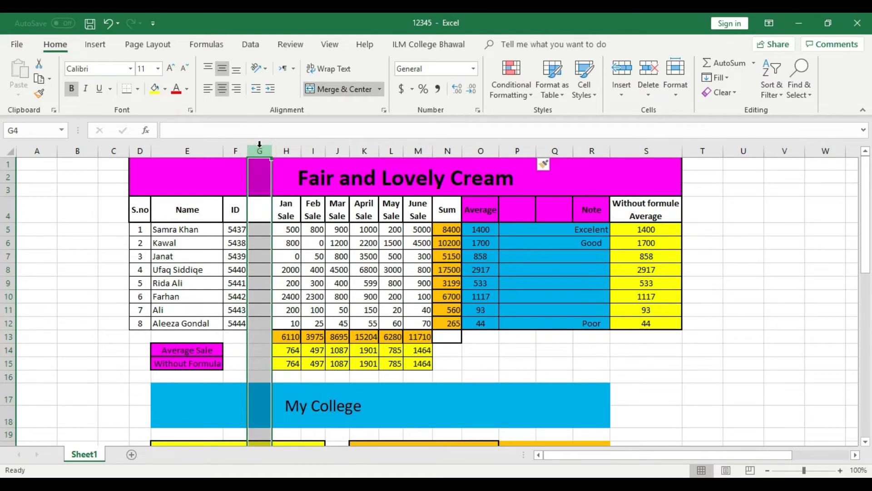
{"action": "left_click", "coordinate": [522, 145], "text": "ctrl"}
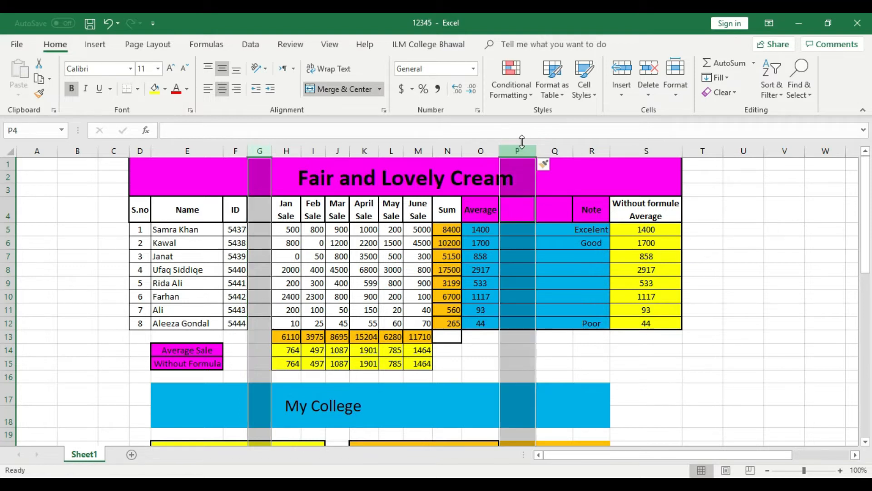
{"action": "left_click", "coordinate": [562, 146], "text": "ctrl"}
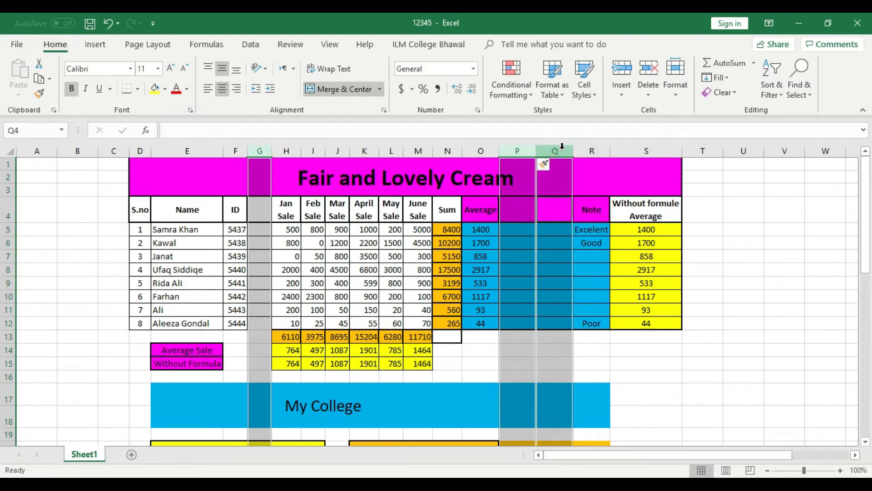
{"action": "right_click", "coordinate": [562, 145]}
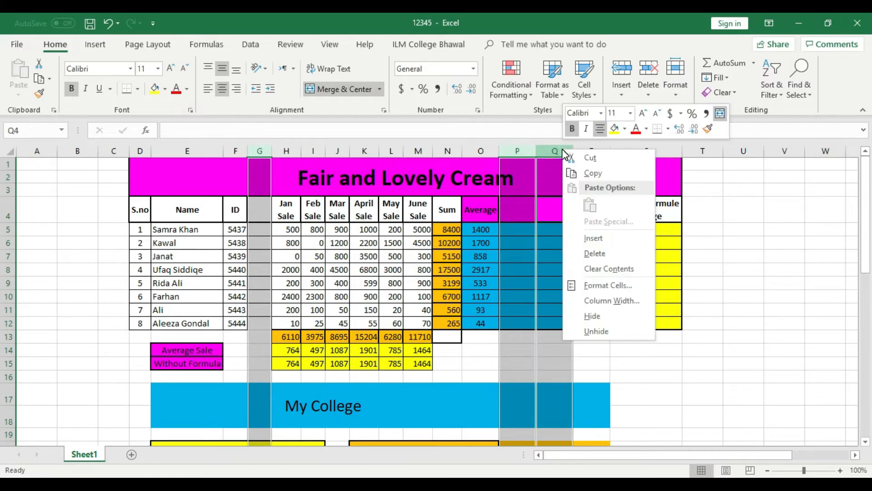
{"action": "left_click", "coordinate": [593, 249]}
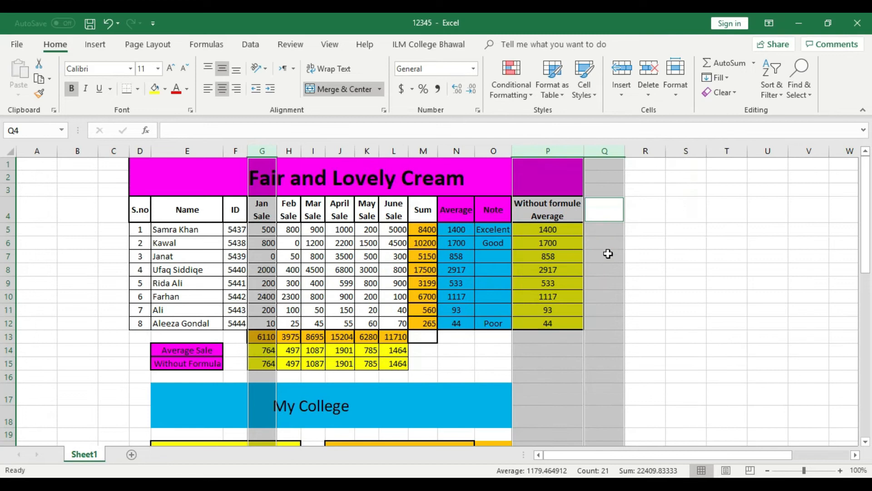
{"action": "left_click", "coordinate": [641, 256]}
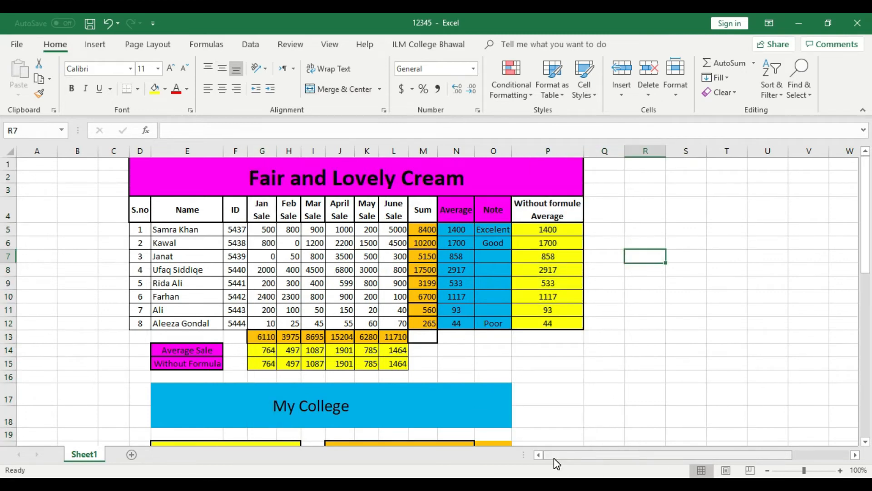
Insert one blank row above each of the records with serial numbers 7, 4 and 3.
{"action": "right_click", "coordinate": [9, 311]}
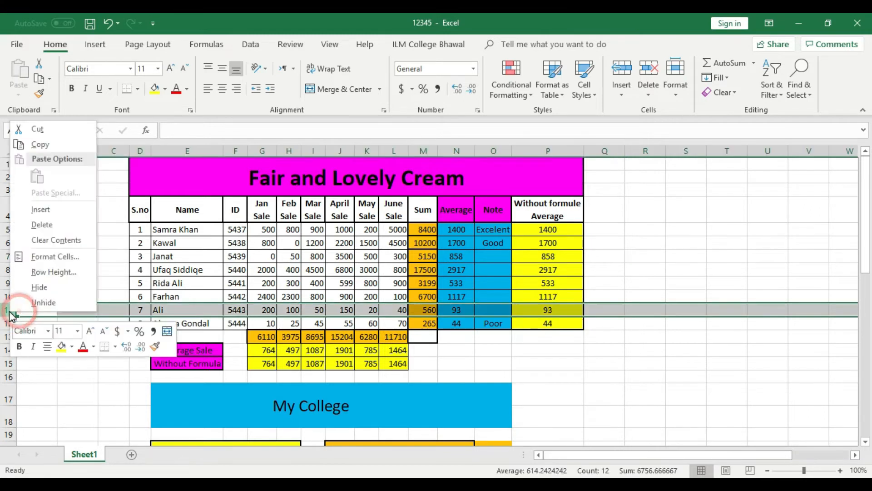
{"action": "left_click", "coordinate": [43, 225]}
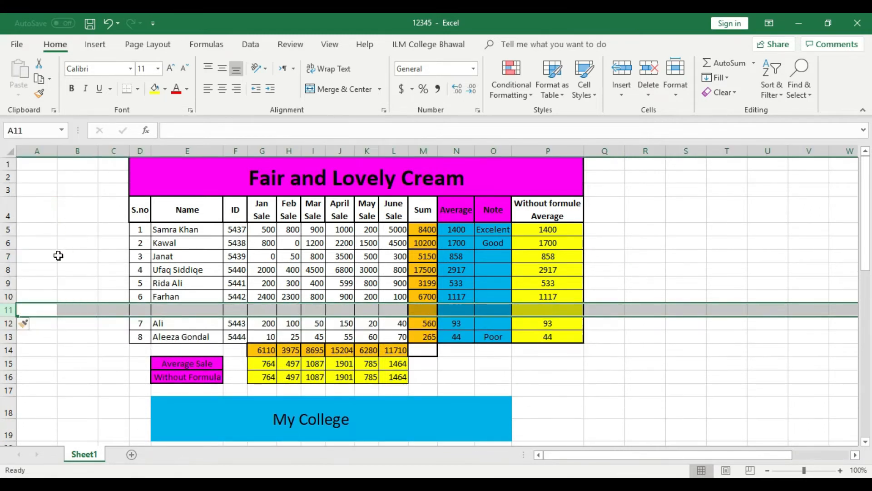
{"action": "left_click", "coordinate": [8, 269]}
{"action": "right_click", "coordinate": [8, 269]}
{"action": "left_click", "coordinate": [36, 359]}
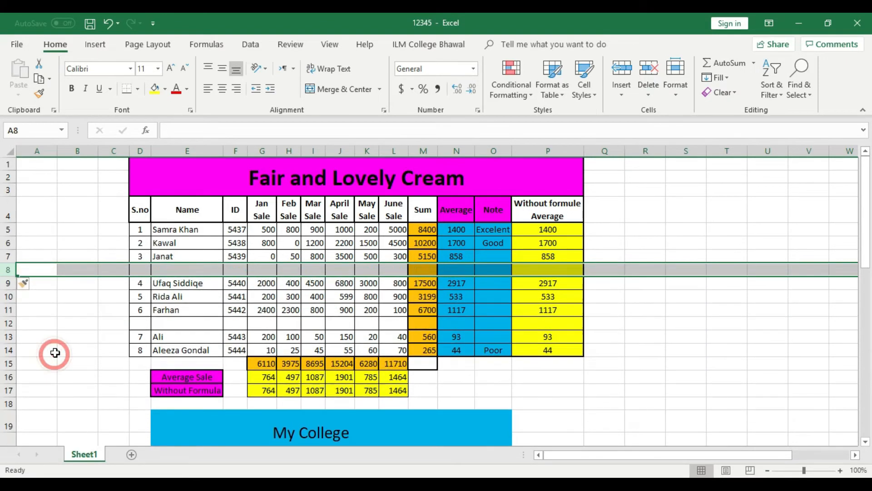
{"action": "left_click", "coordinate": [9, 256]}
{"action": "right_click", "coordinate": [9, 257]}
{"action": "left_click", "coordinate": [55, 348]}
{"action": "left_click", "coordinate": [628, 341]}
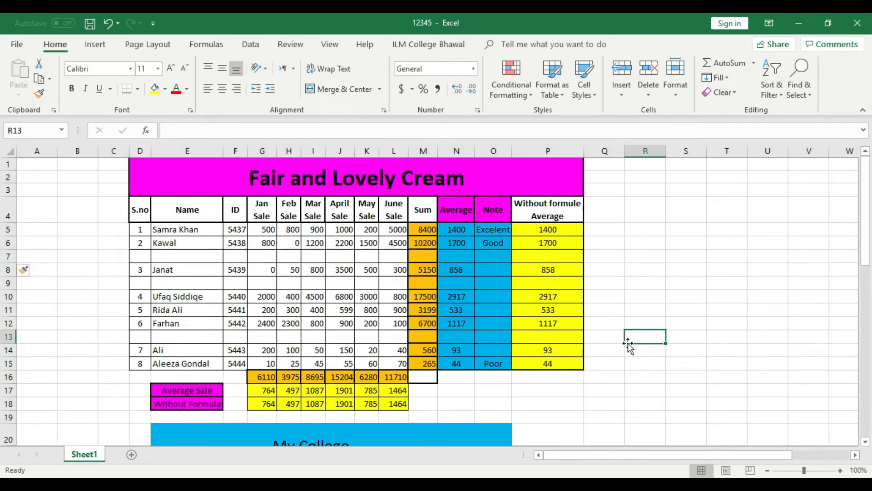
Delete the non-adjacent blank rows 7, 9 and 13 together in one operation.
{"action": "left_click", "coordinate": [9, 256]}
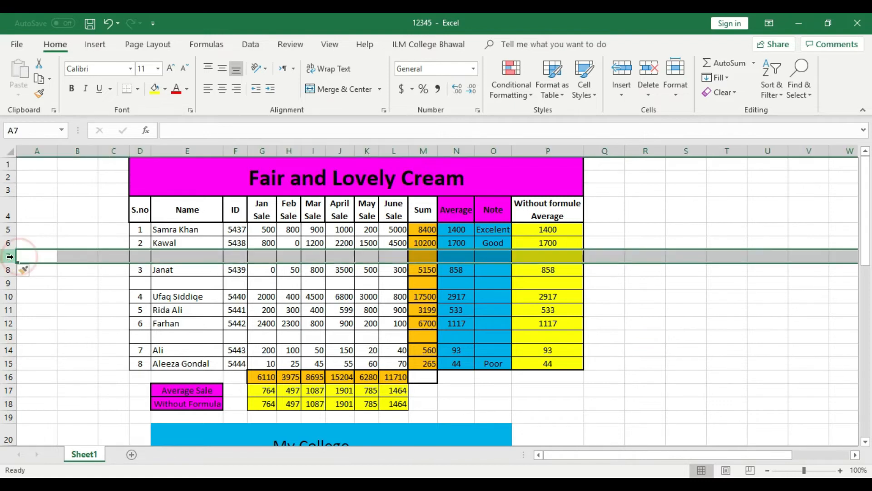
{"action": "left_click", "coordinate": [5, 283], "text": "ctrl"}
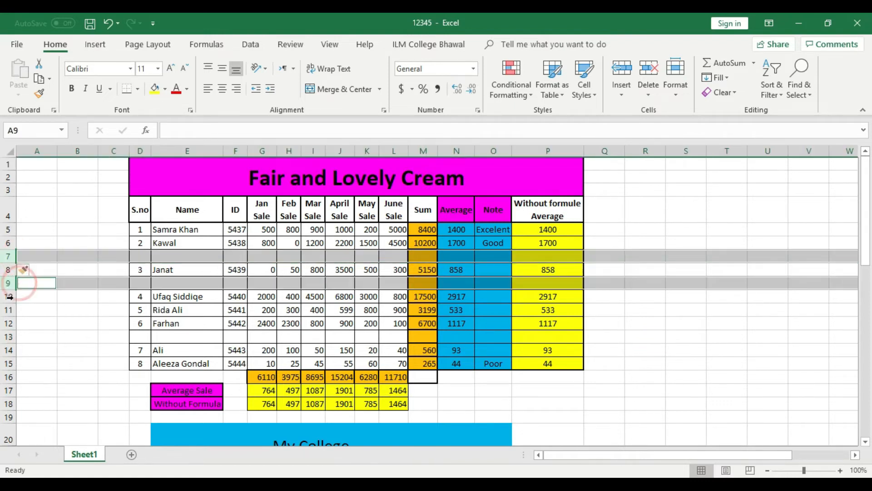
{"action": "left_click", "coordinate": [9, 337], "text": "ctrl"}
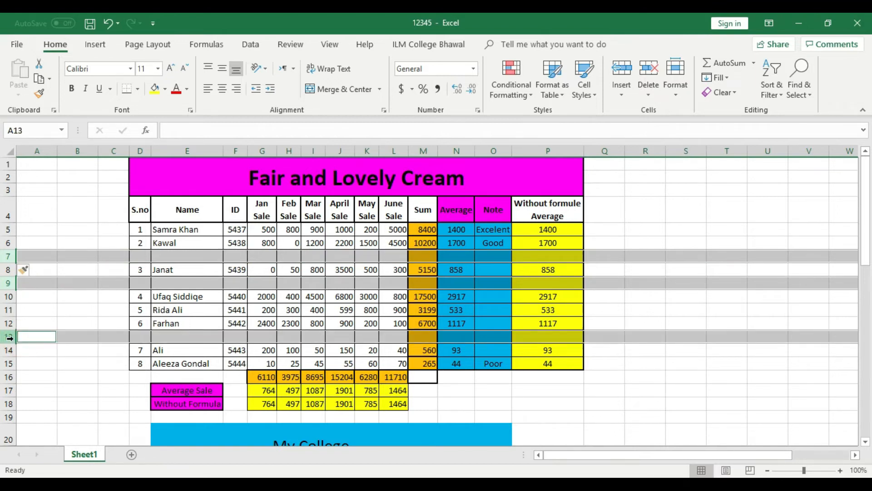
{"action": "right_click", "coordinate": [9, 336]}
{"action": "left_click", "coordinate": [49, 254]}
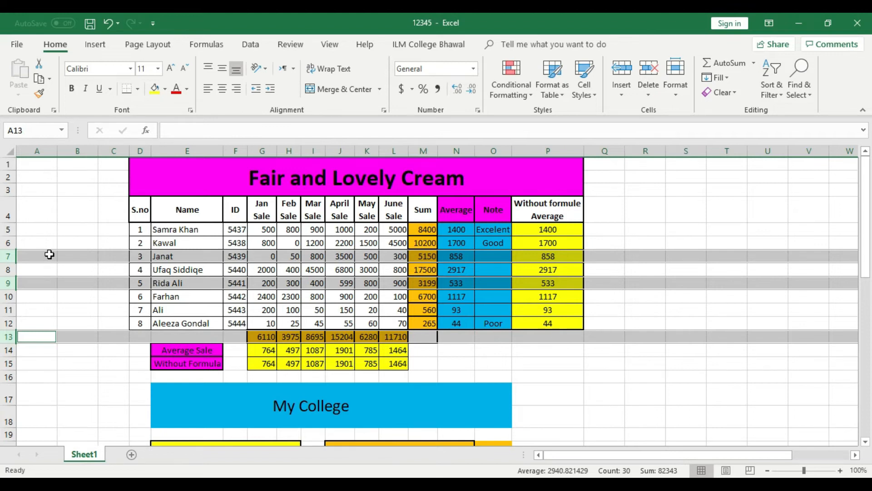
{"action": "left_click", "coordinate": [526, 375]}
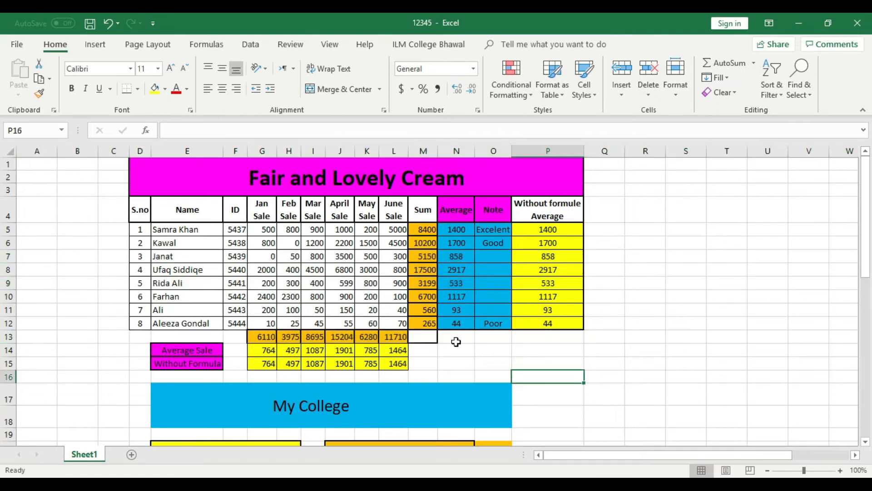
{"action": "left_click", "coordinate": [460, 151]}
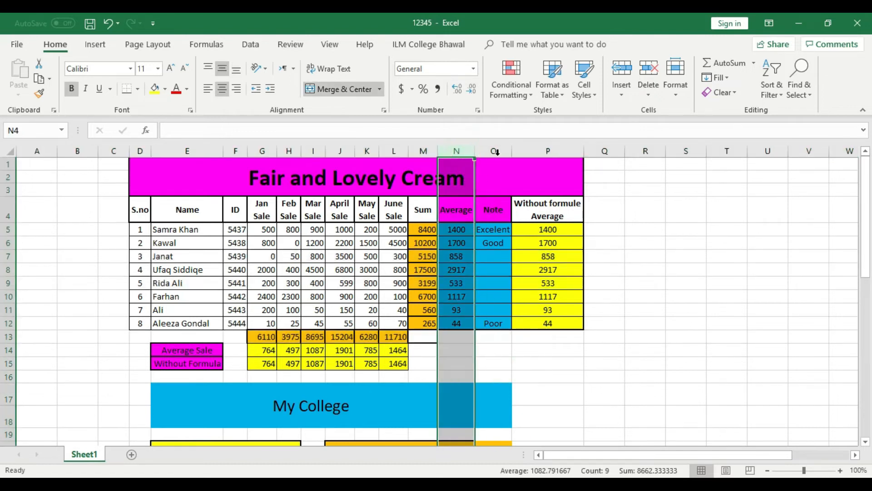
{"action": "left_click", "coordinate": [497, 151]}
{"action": "left_click", "coordinate": [551, 151]}
{"action": "left_click", "coordinate": [466, 151]}
{"action": "left_click", "coordinate": [491, 151]}
{"action": "left_click", "coordinate": [554, 151]}
{"action": "left_click", "coordinate": [499, 150]}
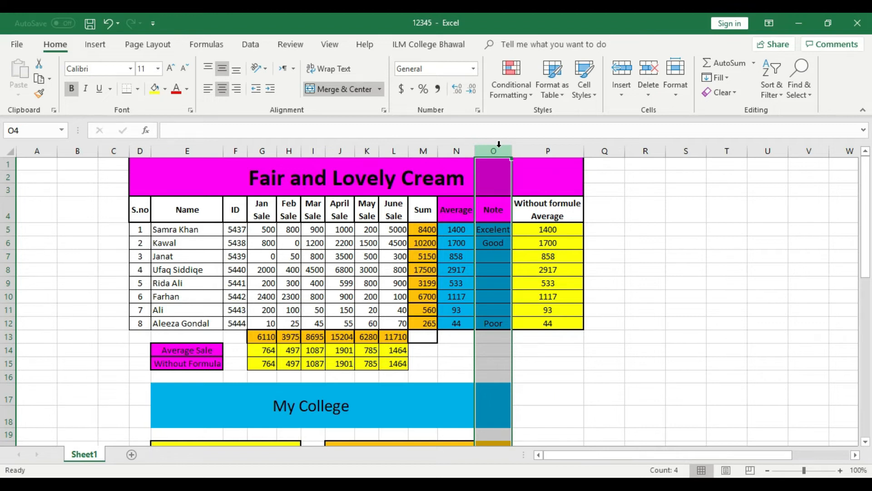
{"action": "left_click", "coordinate": [634, 210]}
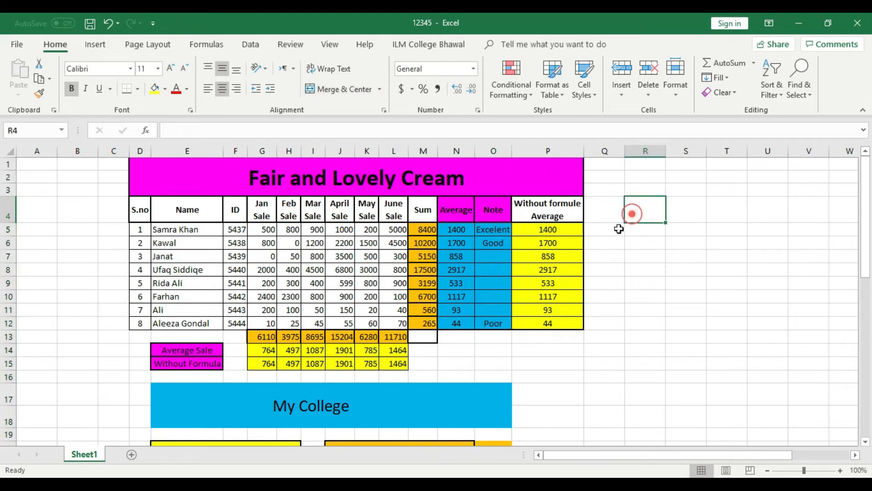
Hide the Note column O between Average and Without formule Average.
{"action": "left_click", "coordinate": [490, 147]}
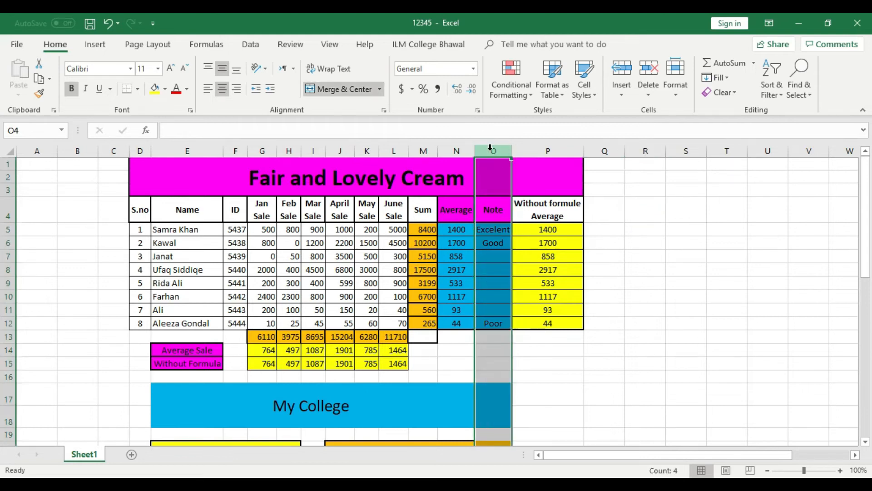
{"action": "right_click", "coordinate": [490, 147]}
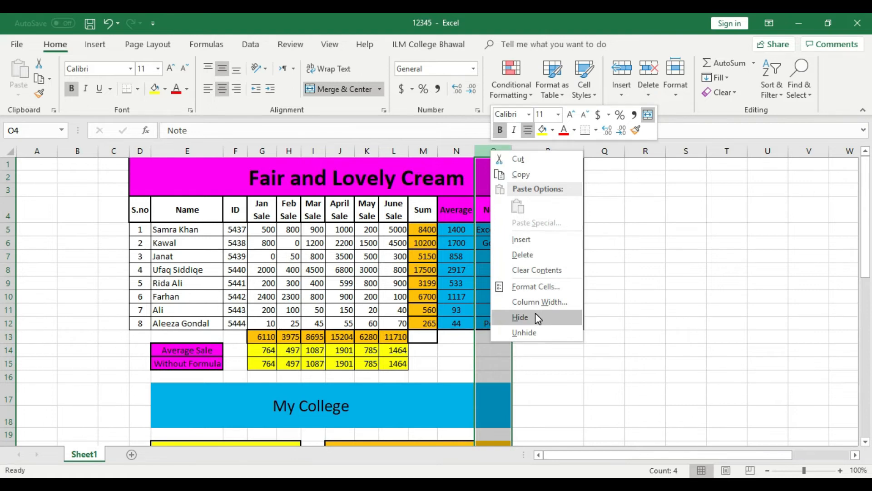
{"action": "left_click", "coordinate": [520, 317]}
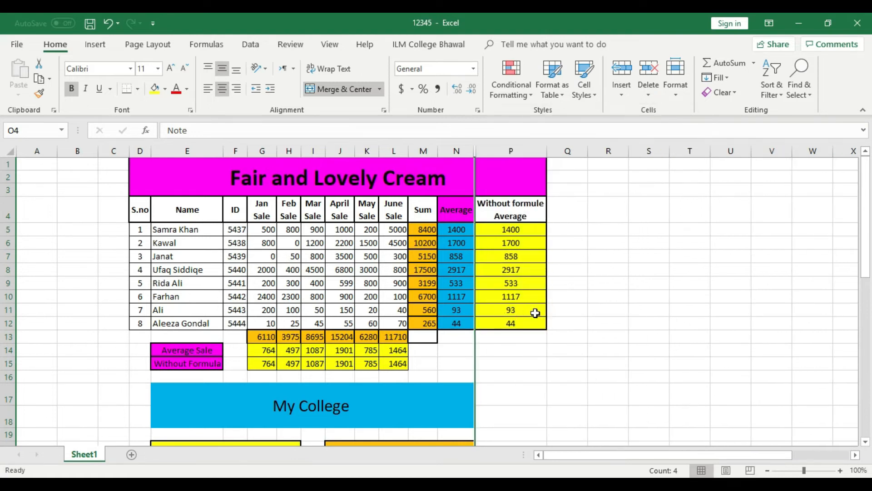
{"action": "left_click", "coordinate": [600, 286]}
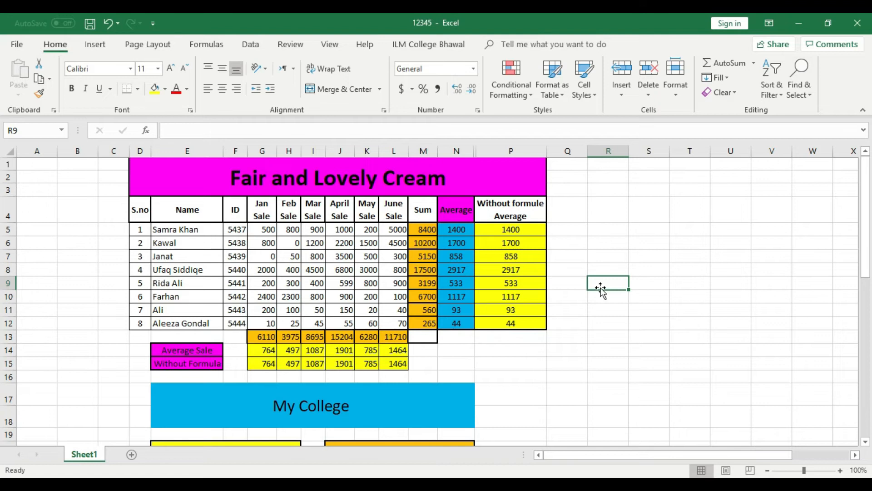
{"action": "left_click", "coordinate": [457, 151]}
{"action": "left_click", "coordinate": [511, 151]}
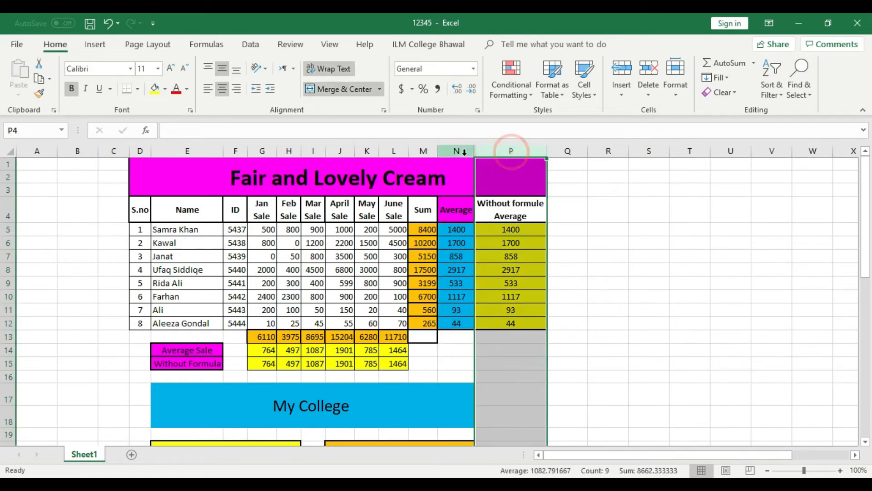
{"action": "left_click", "coordinate": [631, 229]}
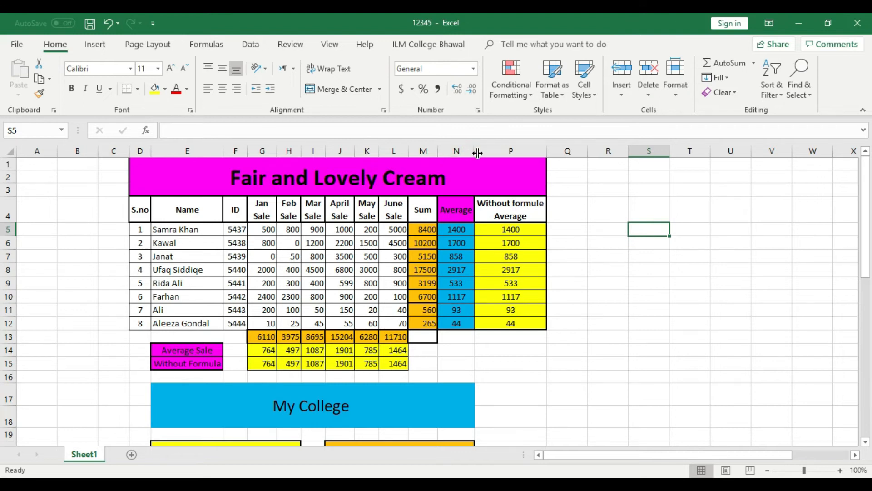
Bring back the hidden Note column O by widening it from its boundary, and autofit its width to the contents.
{"action": "left_click_drag", "start_coordinate": [476, 150], "coordinate": [538, 152]}
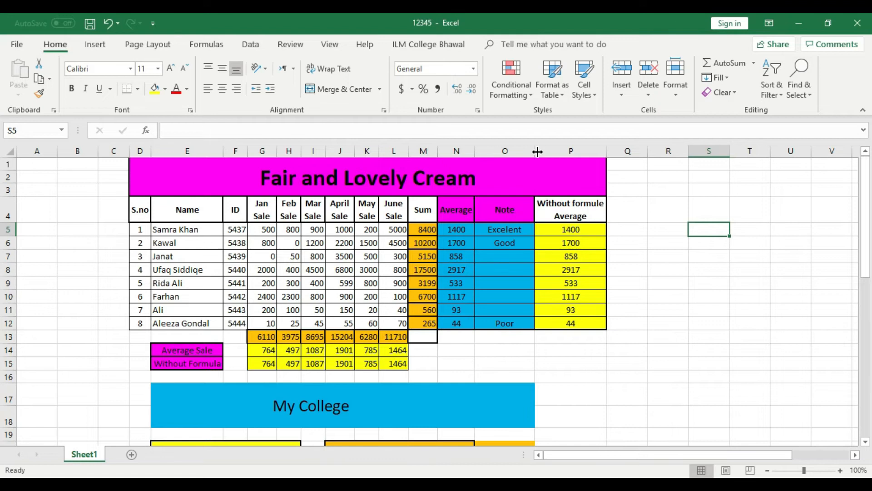
{"action": "double_click", "coordinate": [537, 152]}
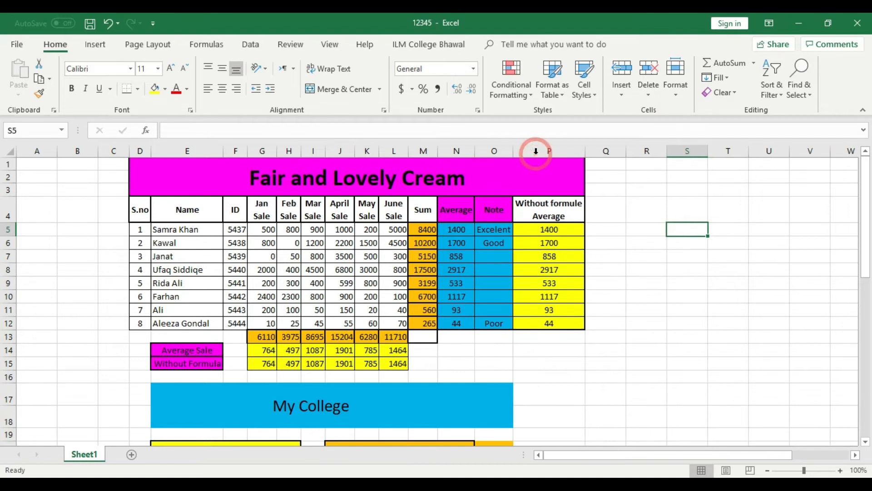
Hide the Note column O again using the Hide command.
{"action": "left_click", "coordinate": [503, 147]}
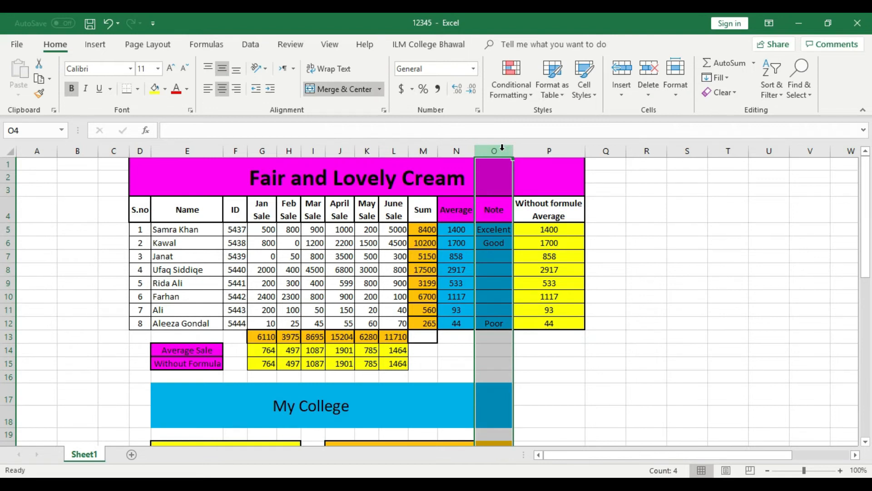
{"action": "right_click", "coordinate": [503, 150]}
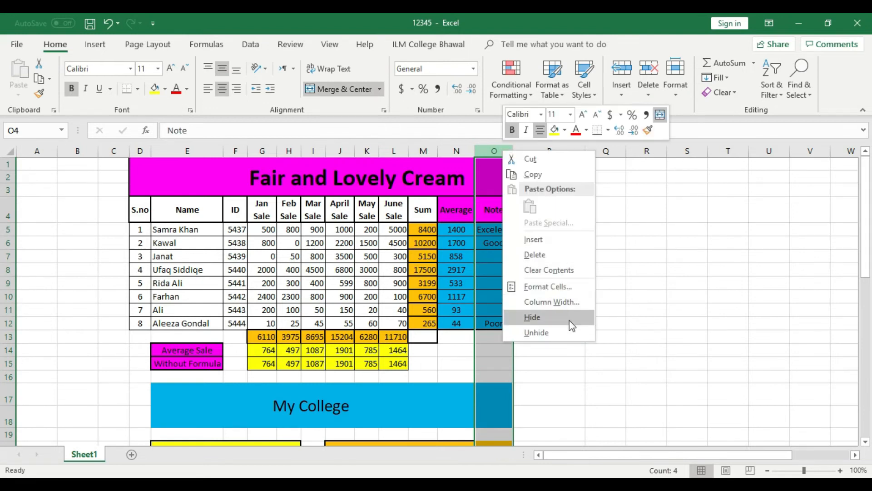
{"action": "left_click", "coordinate": [569, 320]}
{"action": "left_click", "coordinate": [585, 311]}
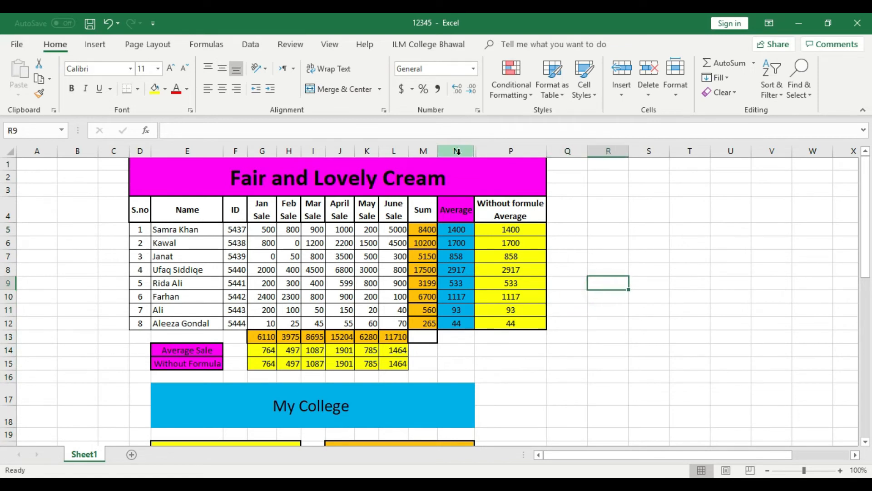
Unhide the Note column O by selecting its neighbouring columns N through P and applying Unhide.
{"action": "left_click_drag", "start_coordinate": [452, 150], "coordinate": [503, 149]}
{"action": "right_click", "coordinate": [503, 150]}
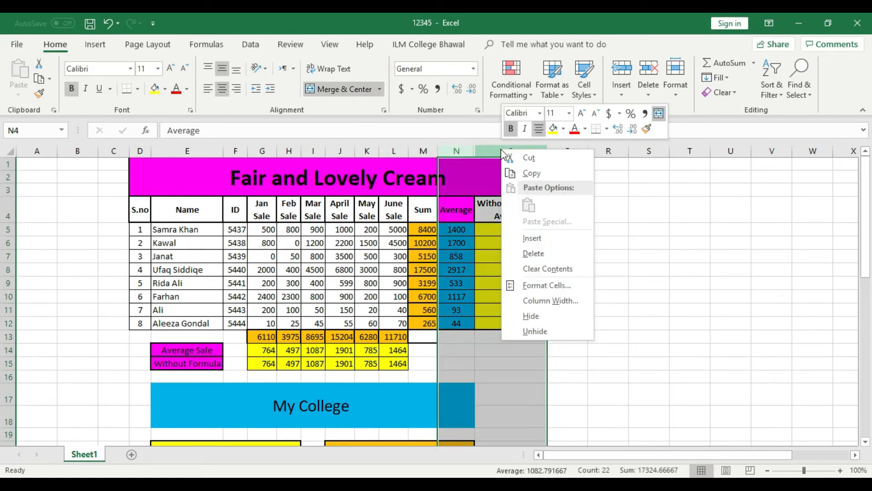
{"action": "left_click", "coordinate": [576, 332]}
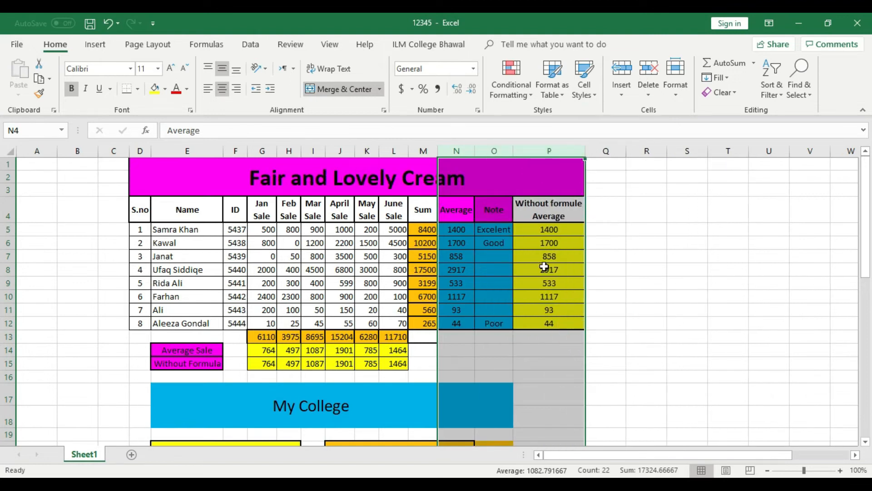
{"action": "left_click", "coordinate": [608, 268]}
Hide the ID, Note and Without formule Average columns (F, O and P) together using a non-adjacent selection.
{"action": "left_click", "coordinate": [238, 148]}
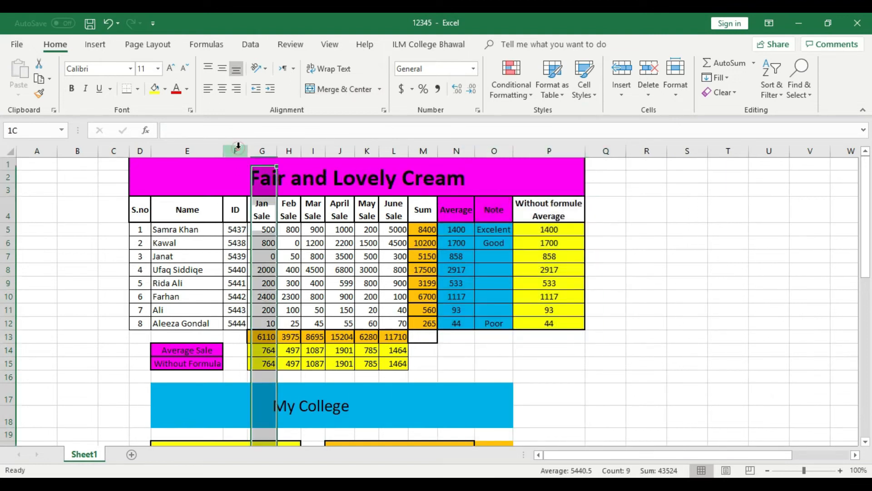
{"action": "left_click", "coordinate": [494, 148], "text": "ctrl"}
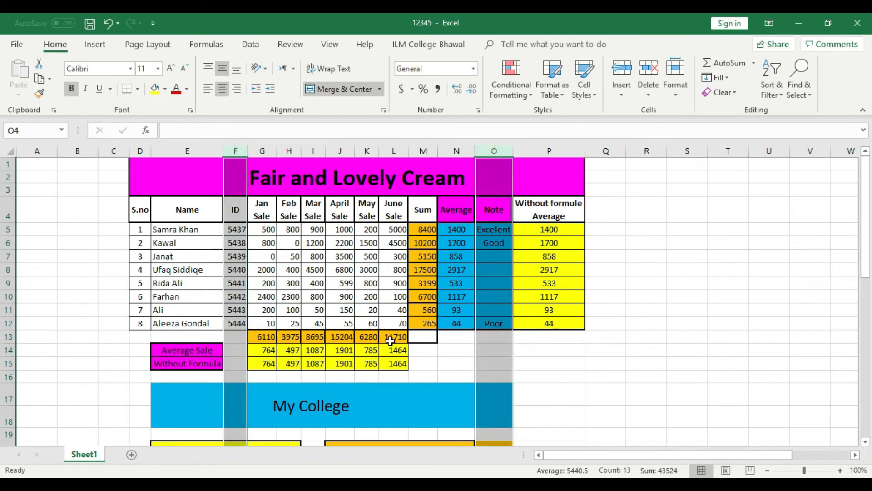
{"action": "left_click", "coordinate": [562, 149], "text": "ctrl"}
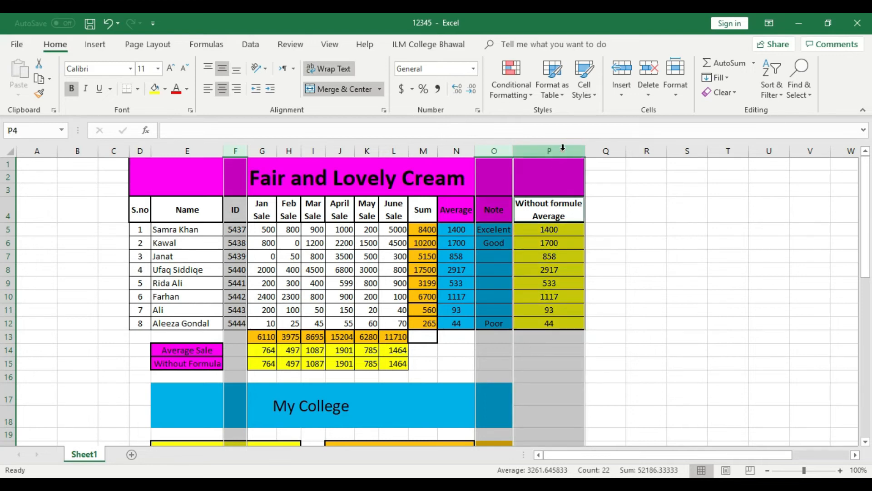
{"action": "right_click", "coordinate": [563, 148]}
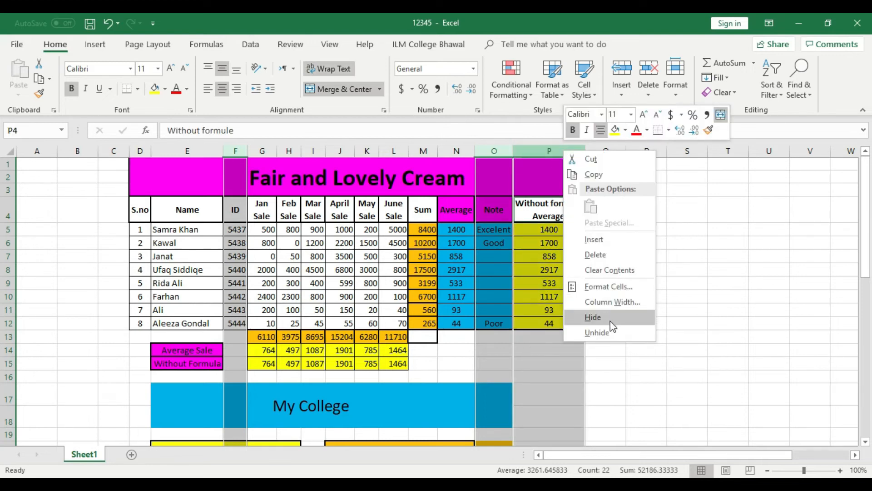
{"action": "left_click", "coordinate": [592, 317]}
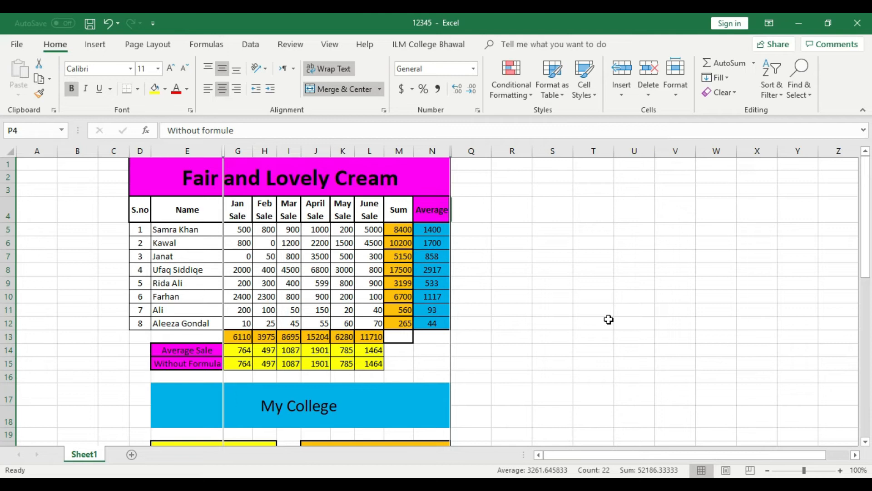
Unhide columns F, O and P in one operation by selecting the surrounding columns E to G and N to Q.
{"action": "left_click", "coordinate": [430, 150]}
{"action": "left_click_drag", "start_coordinate": [431, 151], "coordinate": [462, 147]}
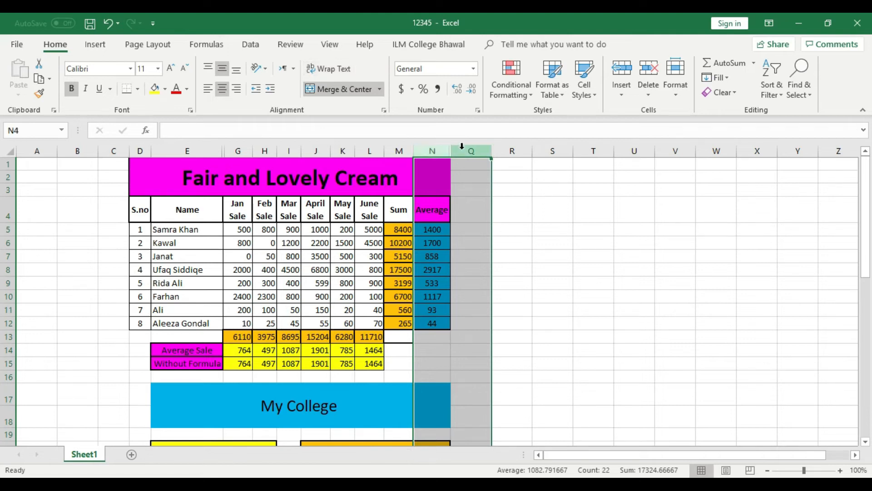
{"action": "left_click_drag", "start_coordinate": [208, 151], "coordinate": [231, 151]}
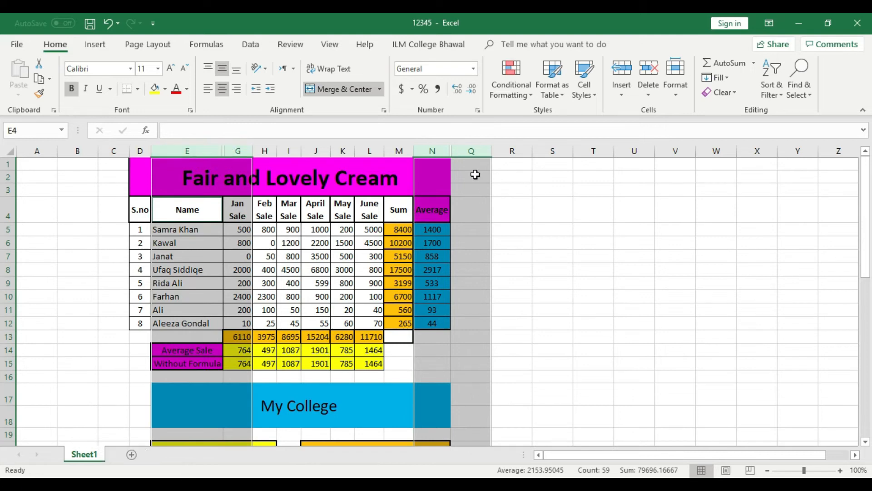
{"action": "right_click", "coordinate": [459, 148]}
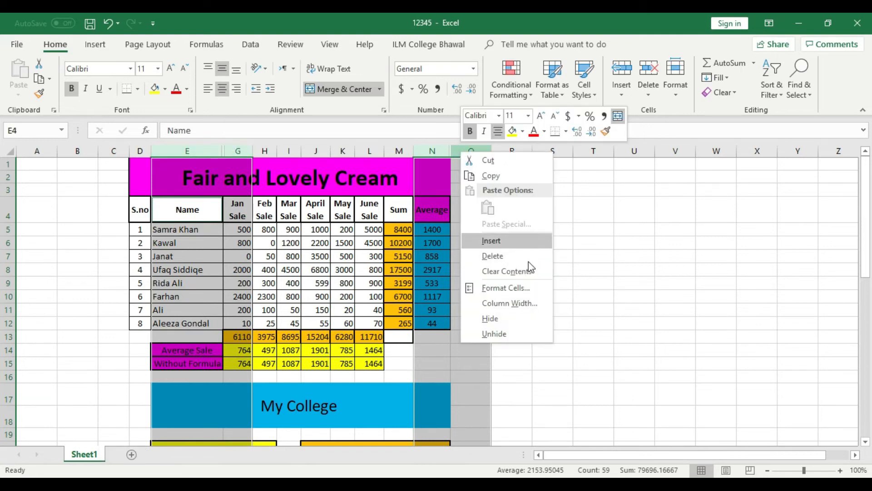
{"action": "left_click", "coordinate": [530, 328]}
{"action": "left_click", "coordinate": [630, 240]}
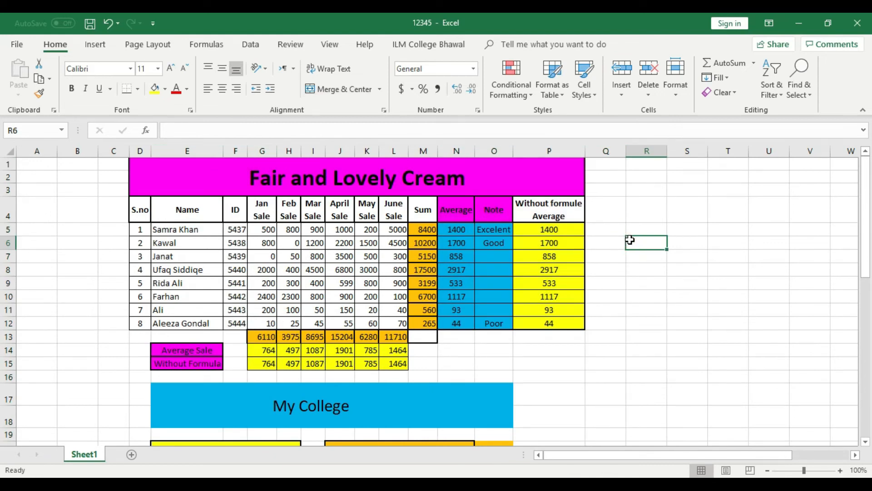
Hide all table columns D through P by collapsing their width, and unhide them with the whole sheet selected.
{"action": "left_click_drag", "start_coordinate": [585, 151], "coordinate": [130, 151]}
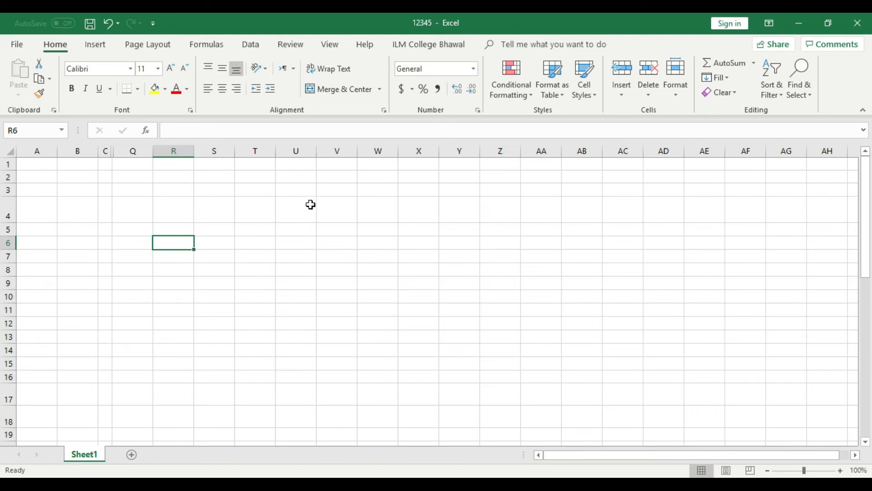
{"action": "left_click", "coordinate": [7, 151]}
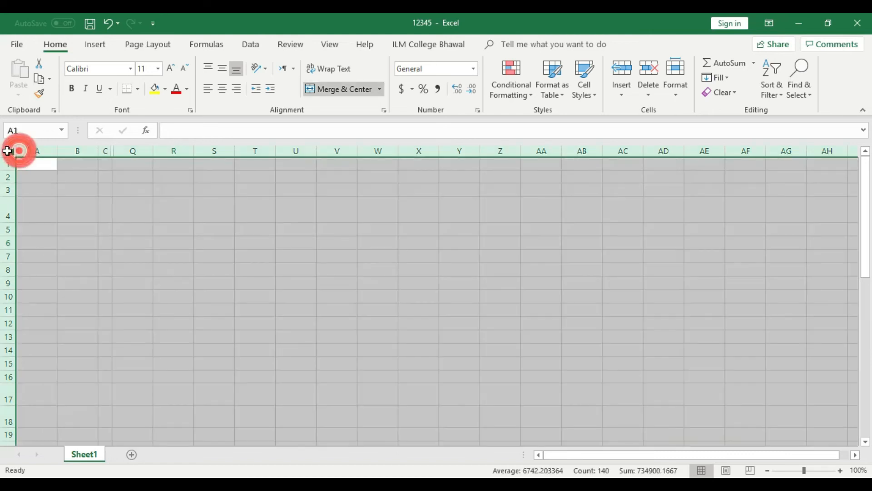
{"action": "right_click", "coordinate": [146, 152]}
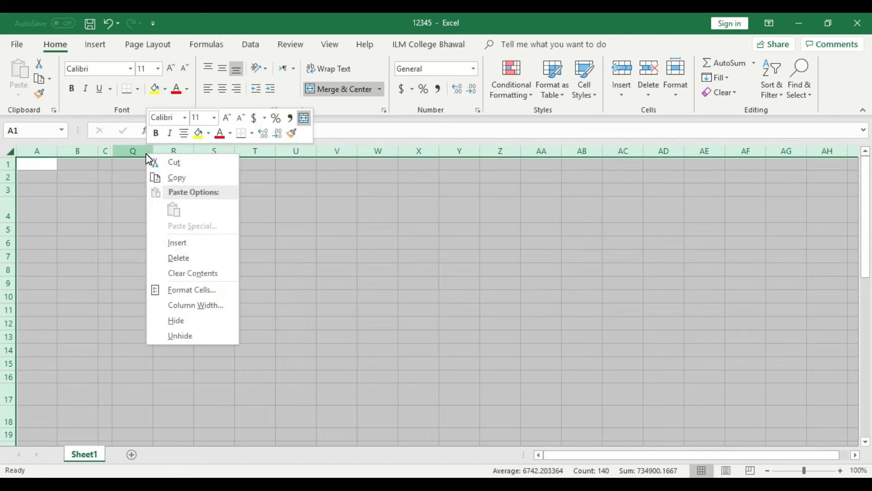
{"action": "left_click", "coordinate": [169, 335]}
{"action": "left_click", "coordinate": [618, 323]}
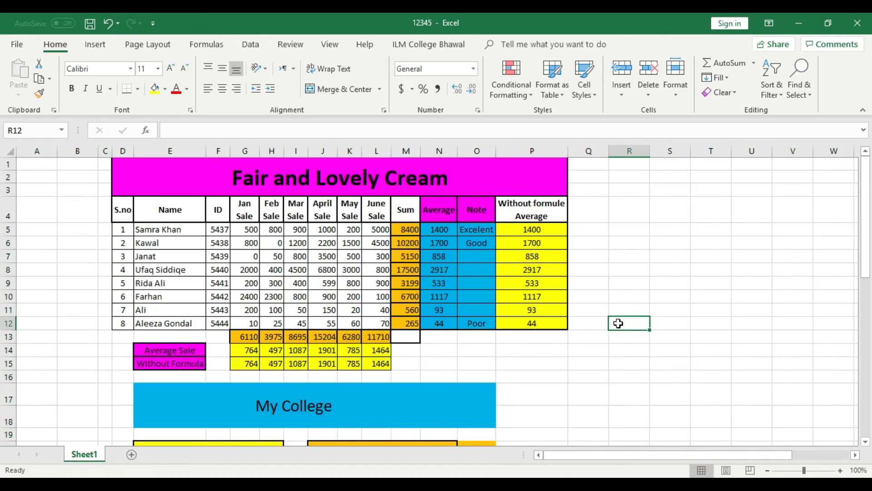
Hide rows 1 through 12 by collapsing their height, and unhide them with the whole sheet selected.
{"action": "scroll", "coordinate": [413, 375], "scroll_direction": "down", "scroll_amount": 3}
{"action": "scroll", "coordinate": [415, 371], "scroll_direction": "up", "scroll_amount": 3}
{"action": "left_click_drag", "start_coordinate": [10, 330], "coordinate": [6, 152]}
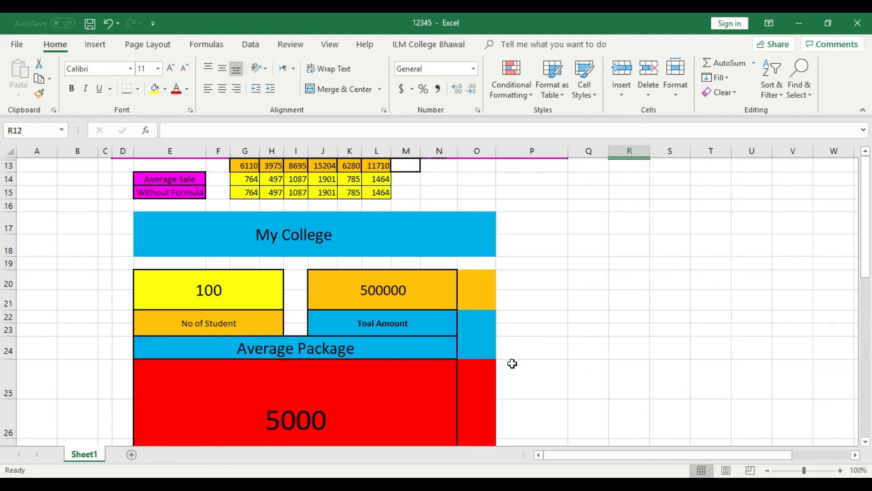
{"action": "left_click", "coordinate": [10, 150]}
{"action": "left_click", "coordinate": [42, 207]}
{"action": "left_click", "coordinate": [9, 152]}
{"action": "left_click", "coordinate": [8, 150]}
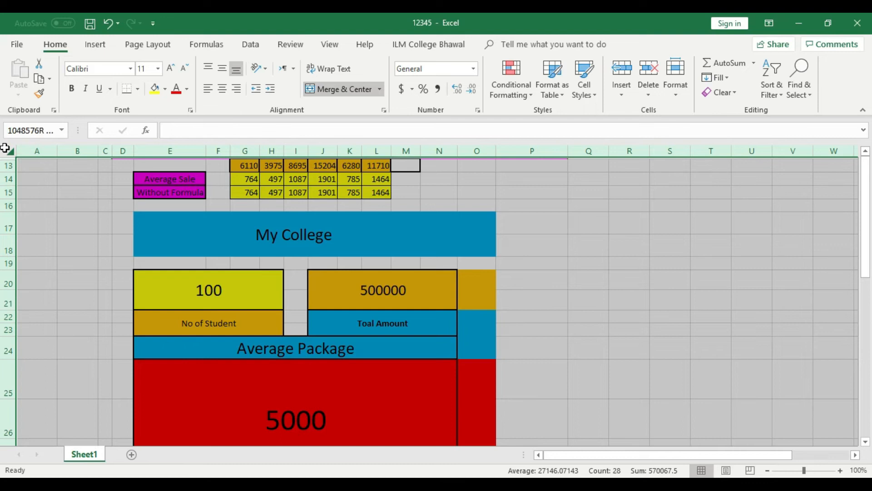
{"action": "right_click", "coordinate": [9, 207]}
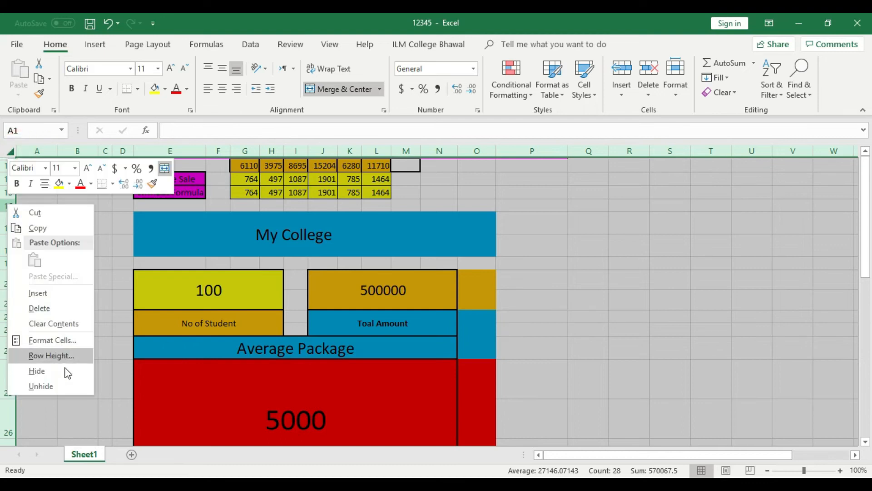
{"action": "left_click", "coordinate": [72, 384]}
{"action": "left_click", "coordinate": [571, 345]}
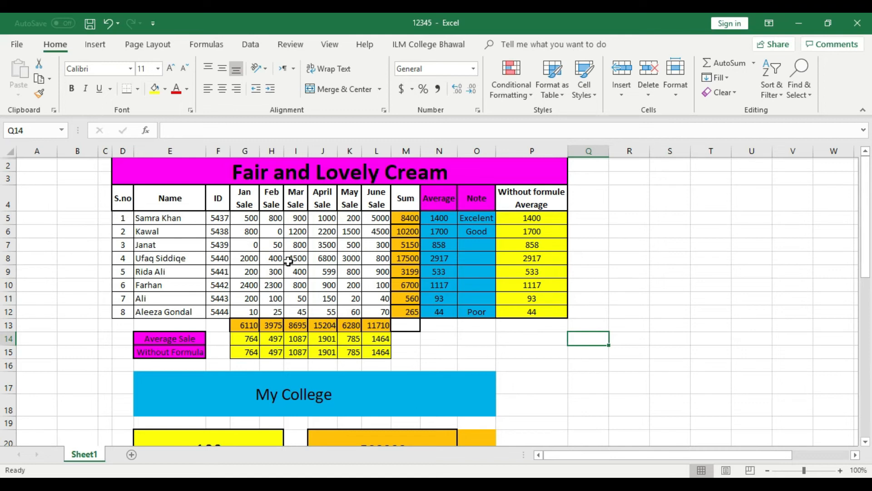
Insert a blank row above the record with serial number 4 and enter the new person's name in E8.
{"action": "right_click", "coordinate": [8, 257]}
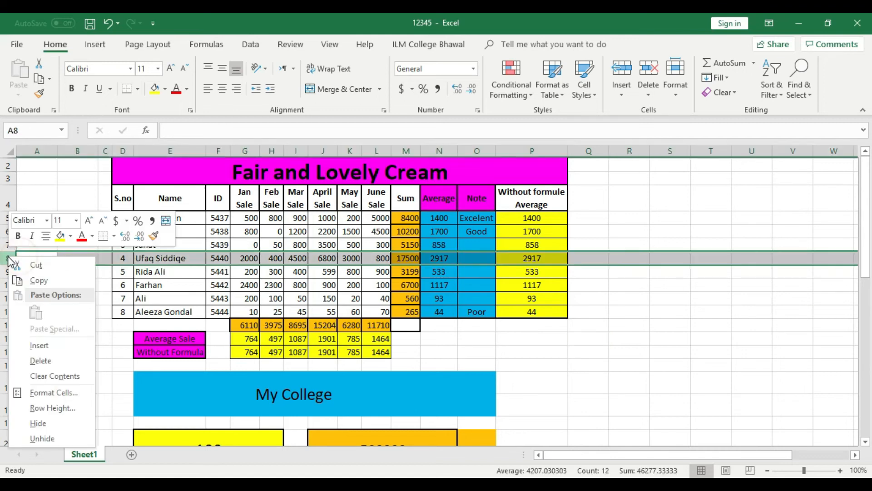
{"action": "left_click", "coordinate": [74, 348]}
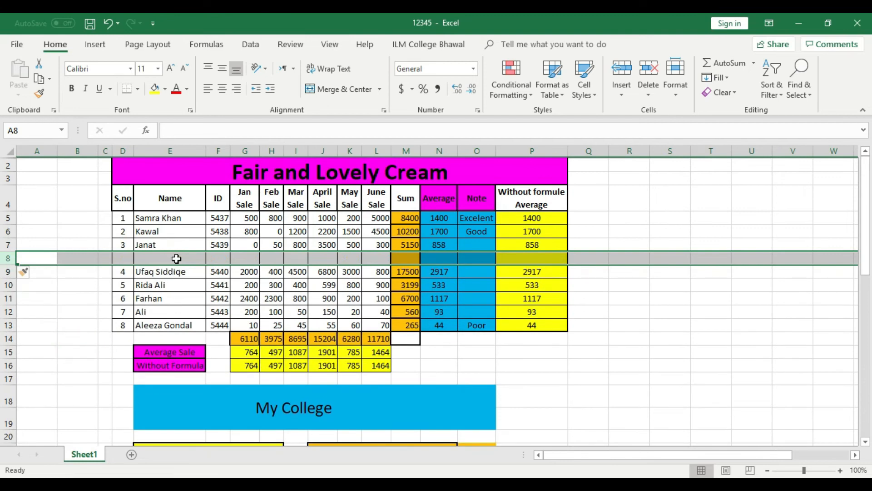
{"action": "left_click", "coordinate": [176, 258]}
{"action": "type", "text": "Arsalan"}
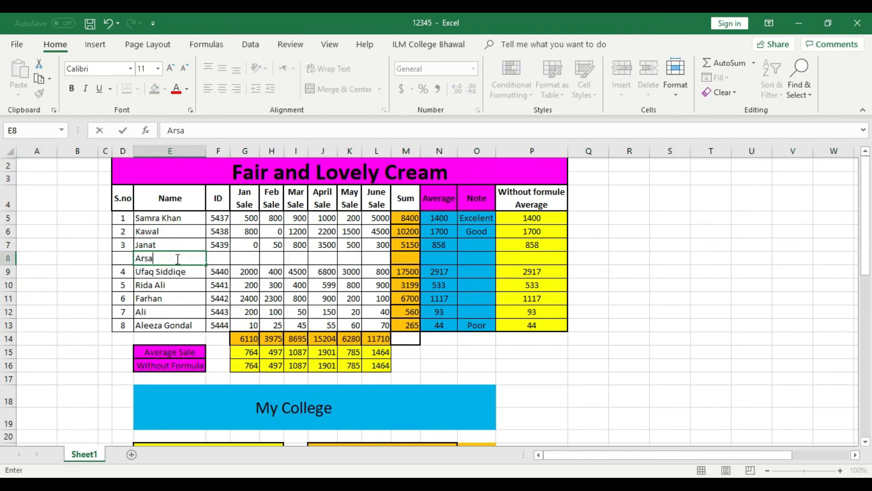
Enter the new record's sales in row 8: Feb 67, Mar 78, April 90, May 500 and June 600.
{"action": "key", "text": "Right"}
{"action": "key", "text": "Right"}
{"action": "key", "text": "Right"}
{"action": "key", "text": "Right"}
{"action": "key", "text": "Right"}
{"action": "key", "text": "Left"}
{"action": "key", "text": "Left"}
{"action": "key", "text": "Right"}
{"action": "type", "text": "67"}
{"action": "key", "text": "Tab"}
{"action": "type", "text": "78"}
{"action": "key", "text": "Tab"}
{"action": "type", "text": "90"}
{"action": "key", "text": "Tab"}
{"action": "type", "text": "500"}
{"action": "key", "text": "Tab"}
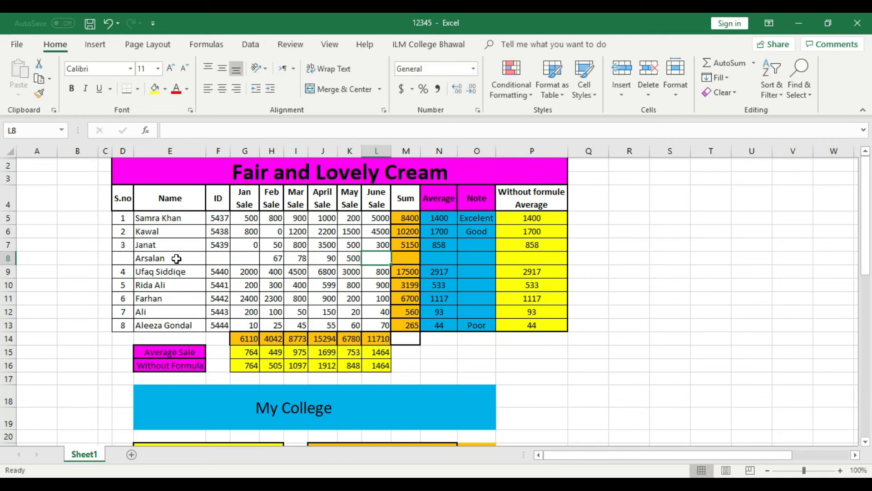
{"action": "type", "text": "600"}
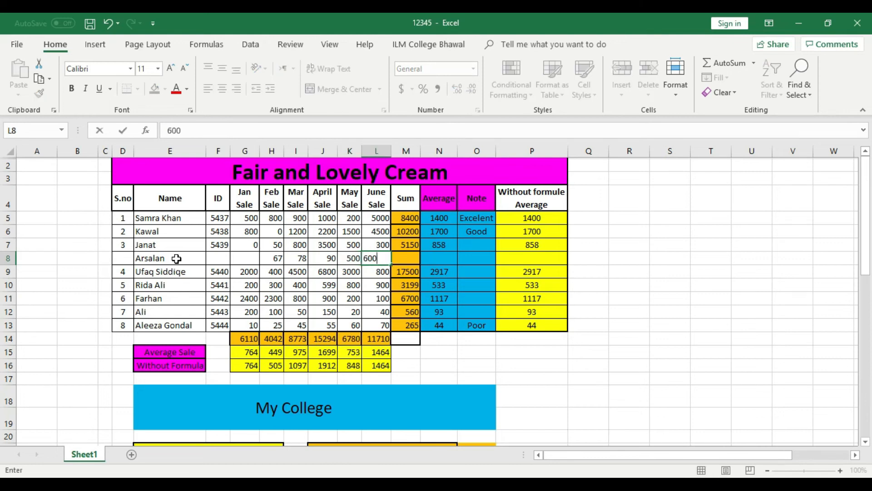
{"action": "key", "text": "Tab"}
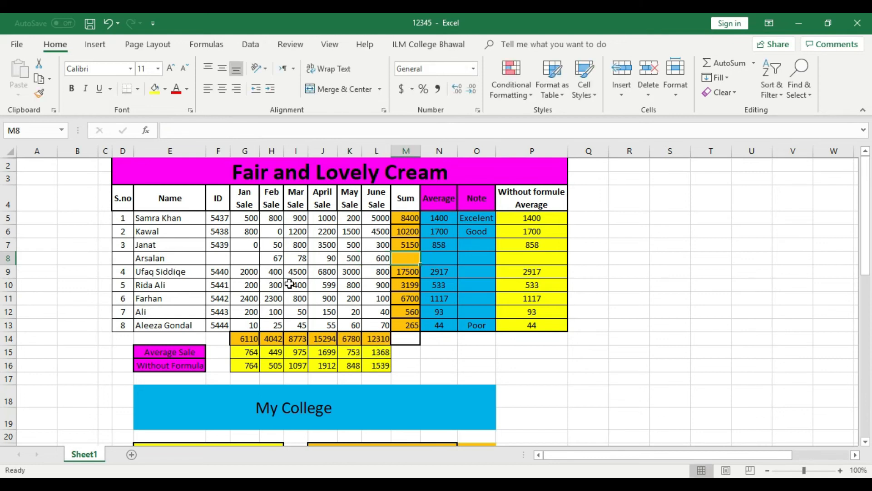
Copy the Sum, Average and Without formule Average formulas from row 7 down into the new row 8.
{"action": "left_click", "coordinate": [416, 246]}
{"action": "left_click_drag", "start_coordinate": [419, 250], "coordinate": [417, 263]}
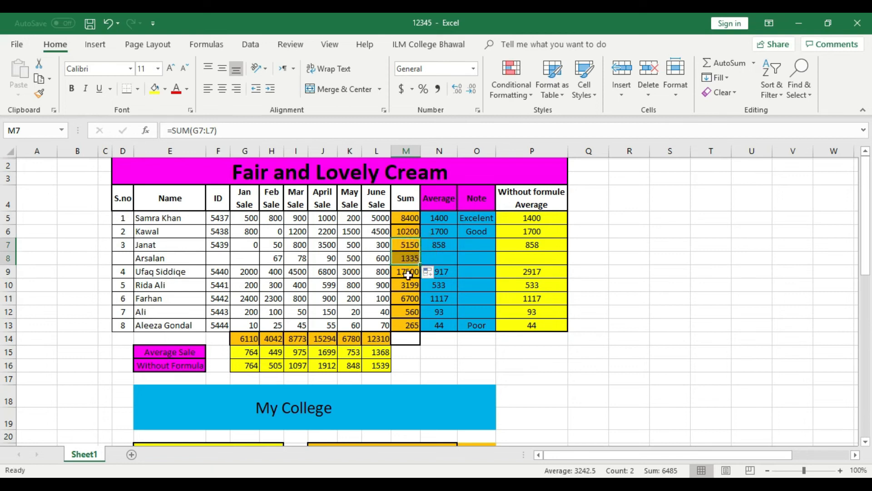
{"action": "left_click", "coordinate": [437, 249]}
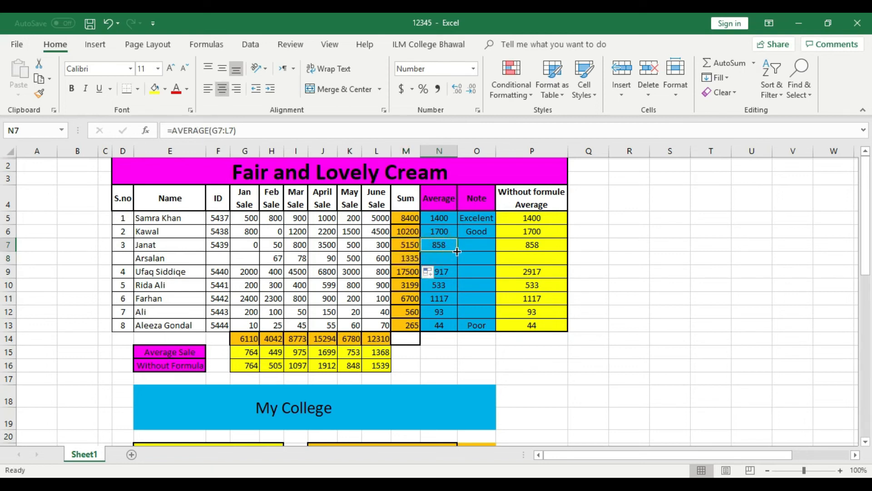
{"action": "left_click_drag", "start_coordinate": [457, 252], "coordinate": [458, 264]}
{"action": "left_click", "coordinate": [553, 250]}
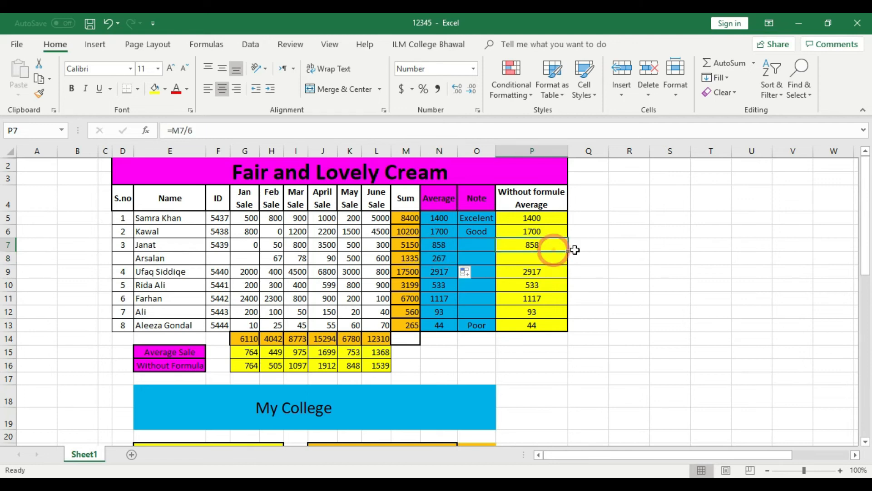
{"action": "left_click_drag", "start_coordinate": [568, 251], "coordinate": [569, 266]}
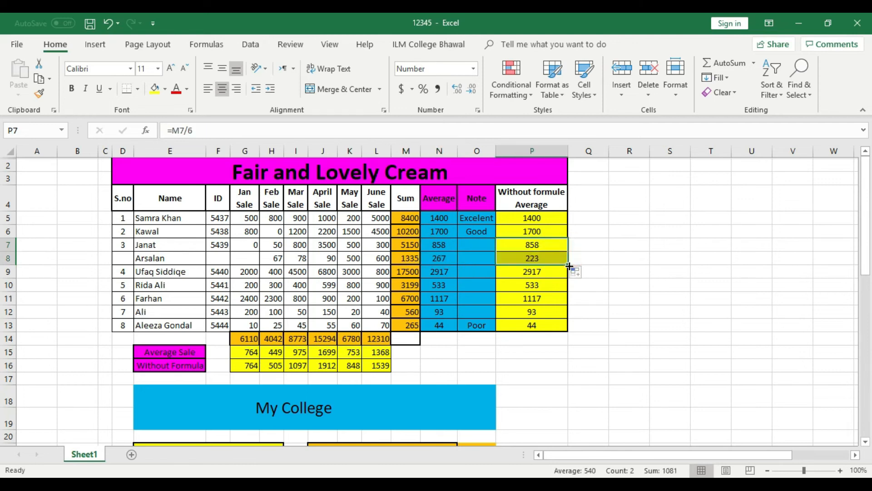
Renumber the S.no column from 1 to 9 by filling the series from D5 down to D13.
{"action": "left_click_drag", "start_coordinate": [129, 223], "coordinate": [139, 331]}
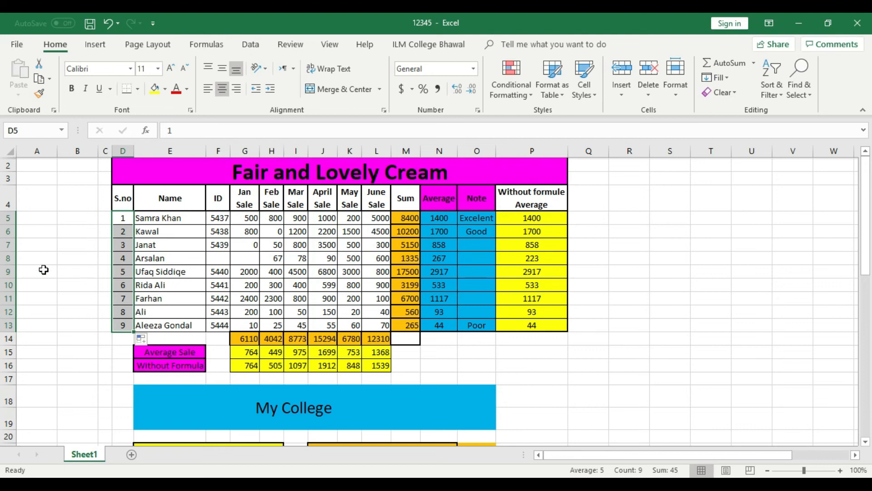
Insert a blank row above the record with serial number 5.
{"action": "left_click", "coordinate": [13, 271]}
{"action": "right_click", "coordinate": [12, 272]}
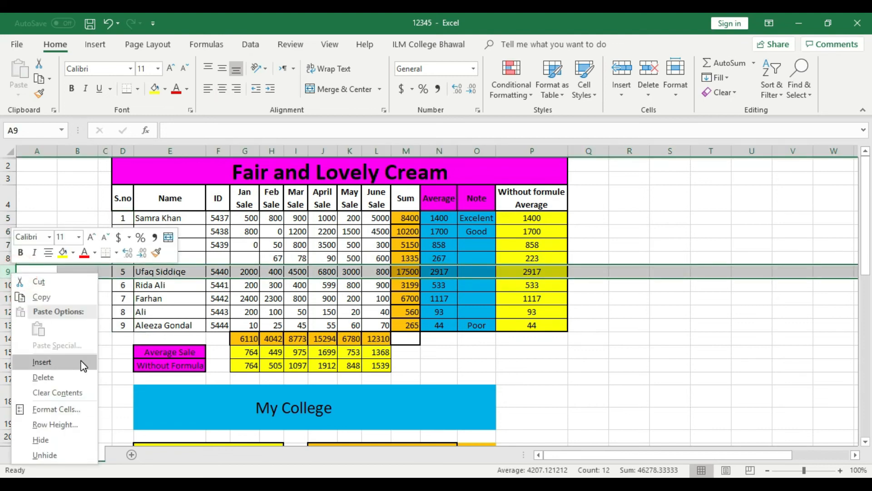
{"action": "left_click", "coordinate": [41, 363]}
{"action": "left_click", "coordinate": [586, 296]}
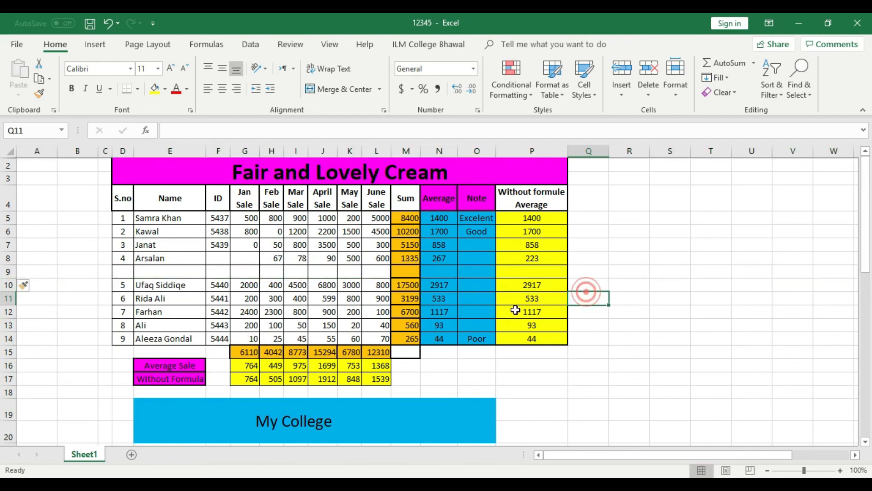
Merge and center the blank cells D9:P9 across the table and enter the text Insert.
{"action": "left_click_drag", "start_coordinate": [131, 271], "coordinate": [529, 270]}
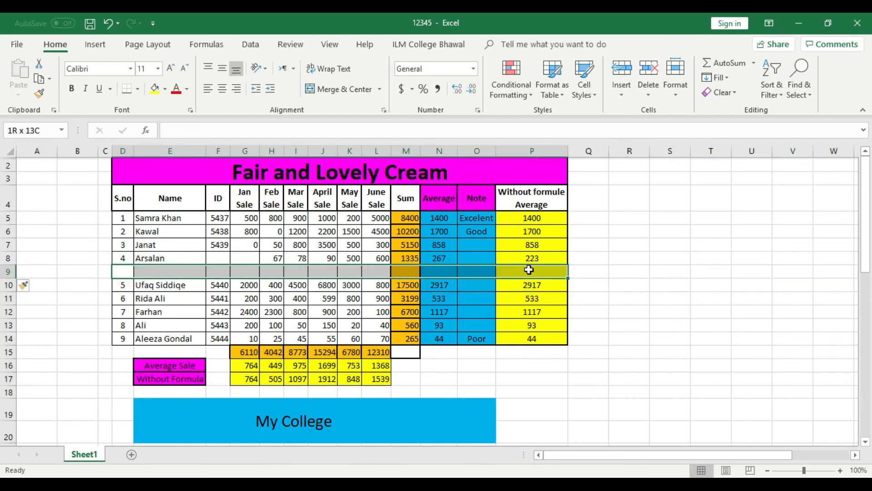
{"action": "left_click", "coordinate": [338, 90]}
{"action": "left_click", "coordinate": [336, 273]}
{"action": "type", "text": "Ins"}
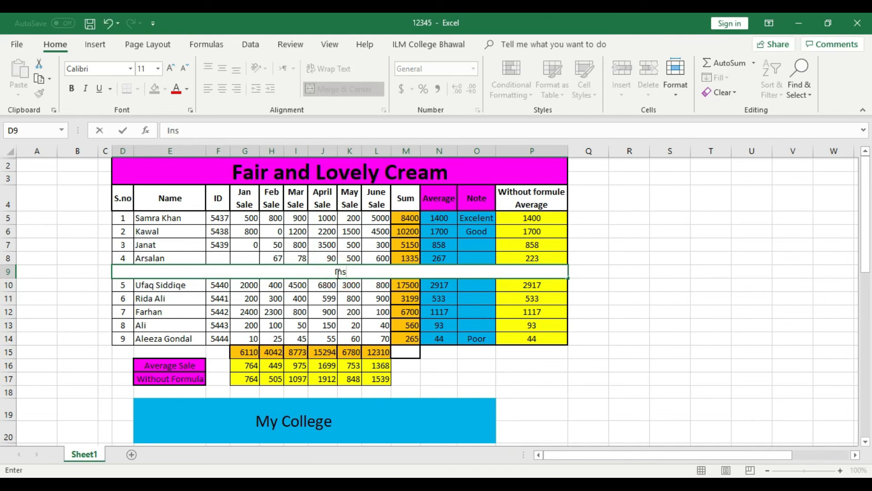
{"action": "type", "text": "ert"}
{"action": "left_click", "coordinate": [591, 271]}
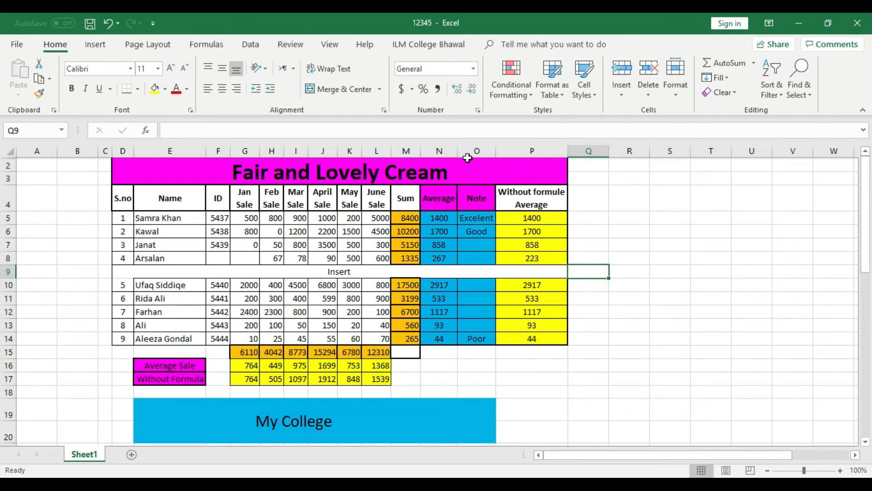
Insert a blank column between the Sum and Average columns.
{"action": "left_click", "coordinate": [439, 151]}
{"action": "right_click", "coordinate": [439, 151]}
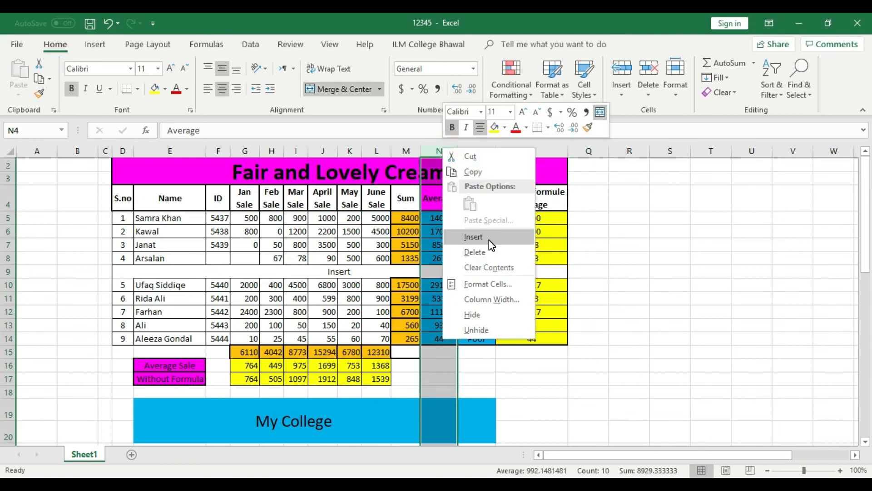
{"action": "left_click", "coordinate": [491, 245]}
{"action": "left_click", "coordinate": [627, 255]}
{"action": "left_click", "coordinate": [436, 272]}
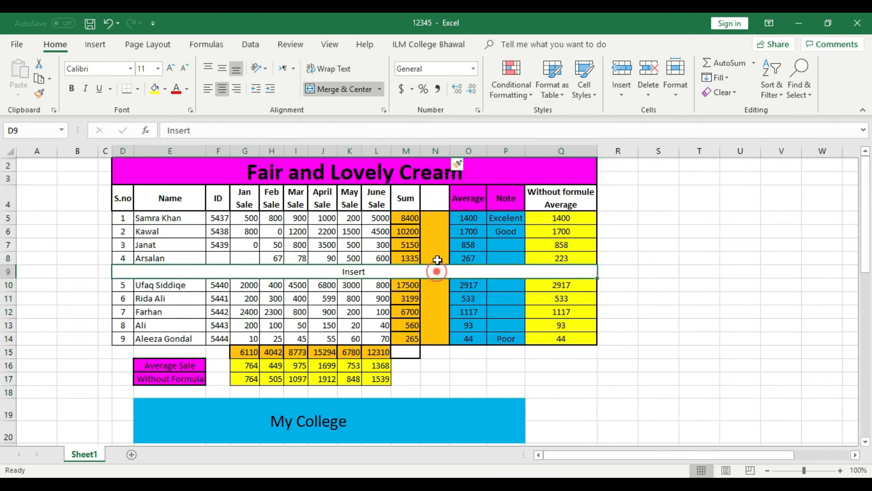
Fill the new blank column N with yellow.
{"action": "left_click", "coordinate": [436, 151]}
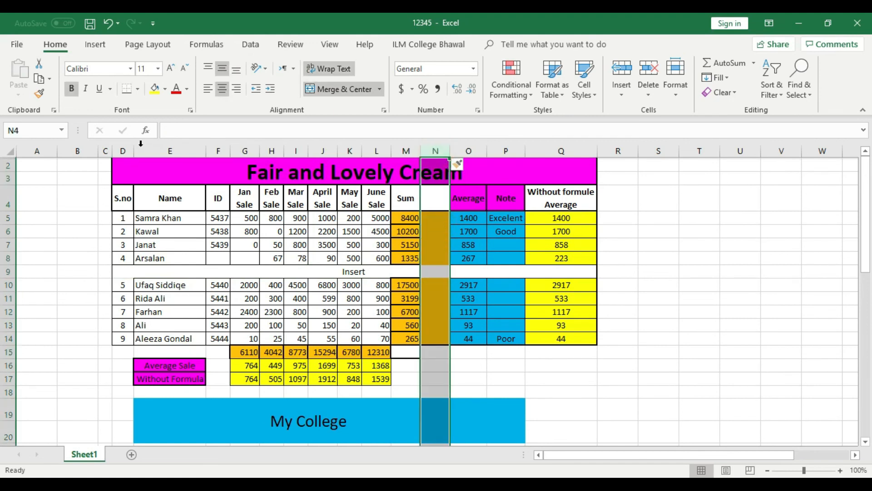
{"action": "left_click", "coordinate": [154, 89]}
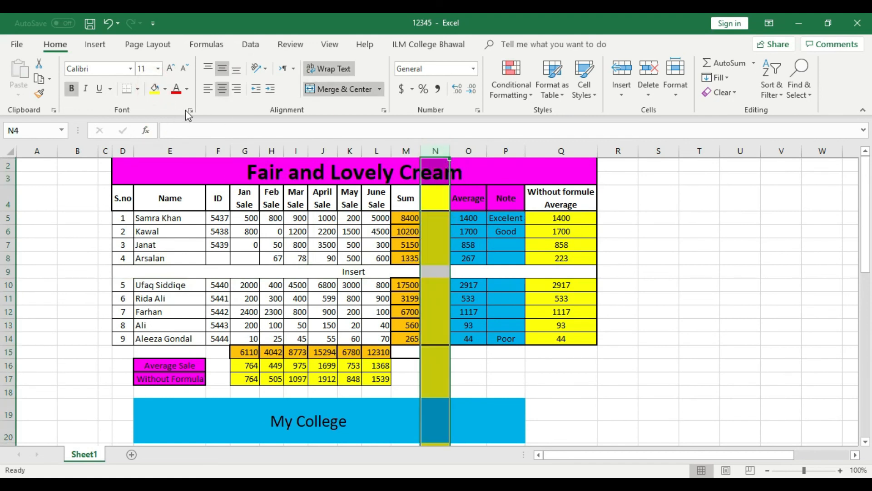
{"action": "left_click", "coordinate": [165, 89]}
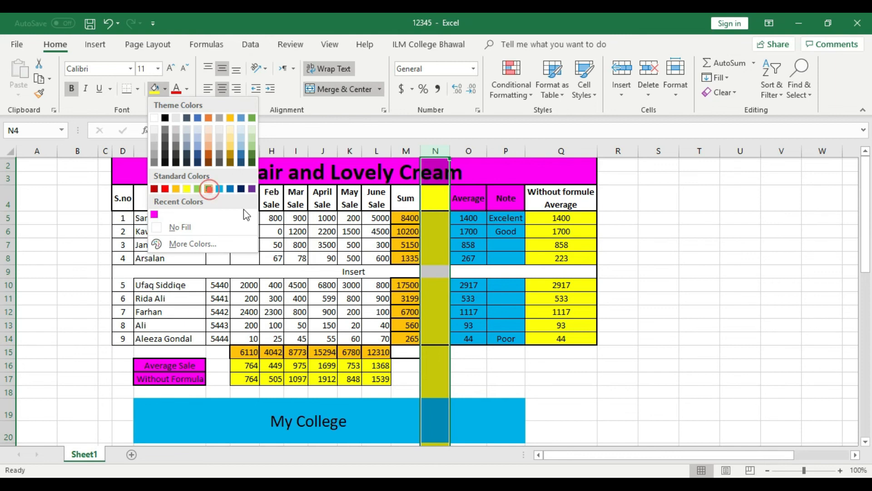
{"action": "left_click", "coordinate": [659, 294]}
{"action": "left_click", "coordinate": [700, 285]}
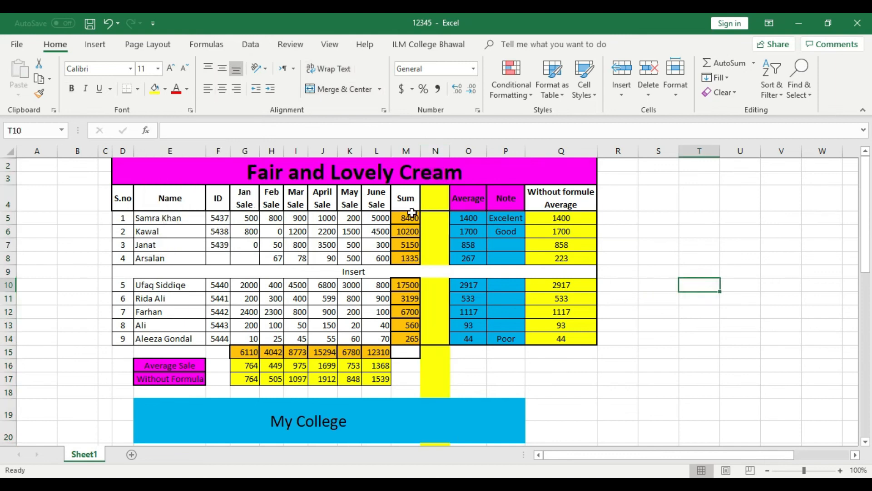
Fill the whole of row 9 with yellow.
{"action": "left_click", "coordinate": [435, 153]}
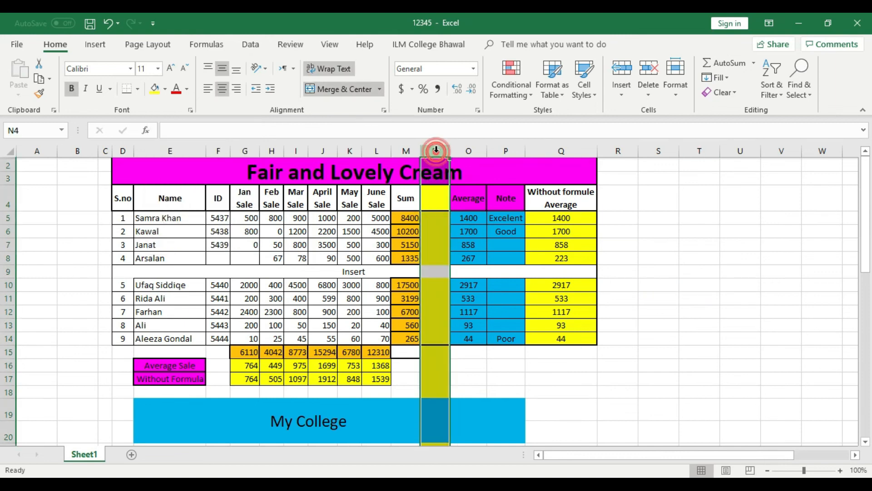
{"action": "left_click", "coordinate": [8, 271]}
{"action": "left_click", "coordinate": [154, 89]}
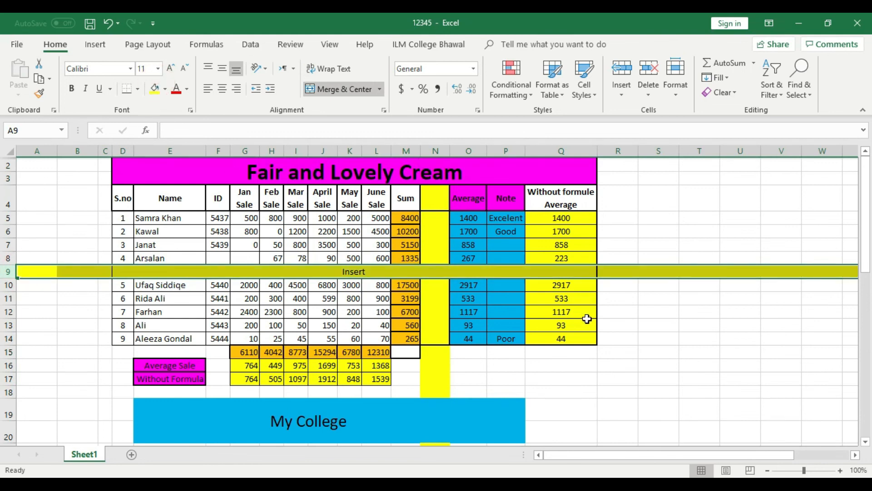
{"action": "left_click", "coordinate": [633, 326]}
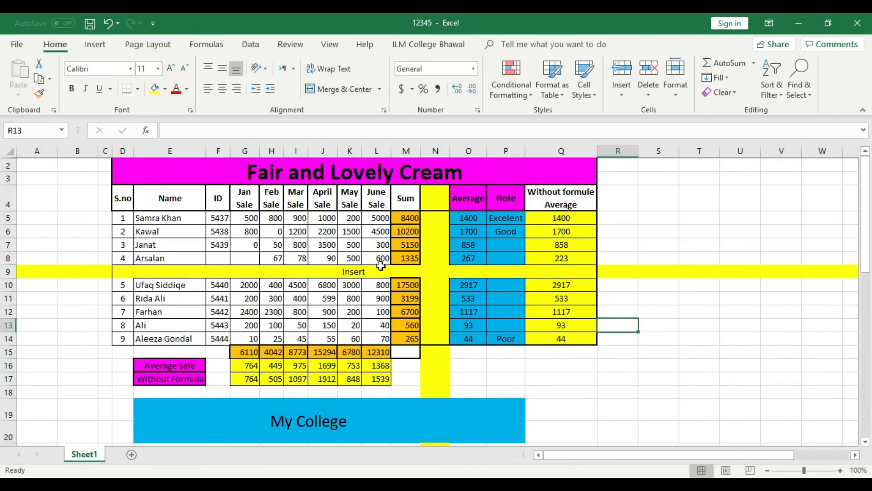
Hide the Note column P by shrinking its width to zero.
{"action": "left_click", "coordinate": [649, 272]}
{"action": "left_click", "coordinate": [436, 149]}
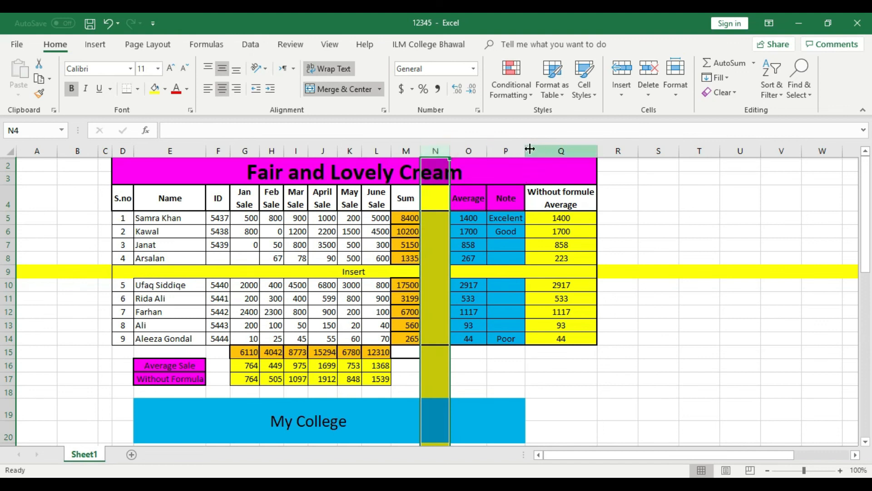
{"action": "left_click_drag", "start_coordinate": [525, 150], "coordinate": [490, 150]}
Hide row 13 by shrinking its height to zero, and minimize the workbook window to show the desktop.
{"action": "left_click", "coordinate": [11, 328]}
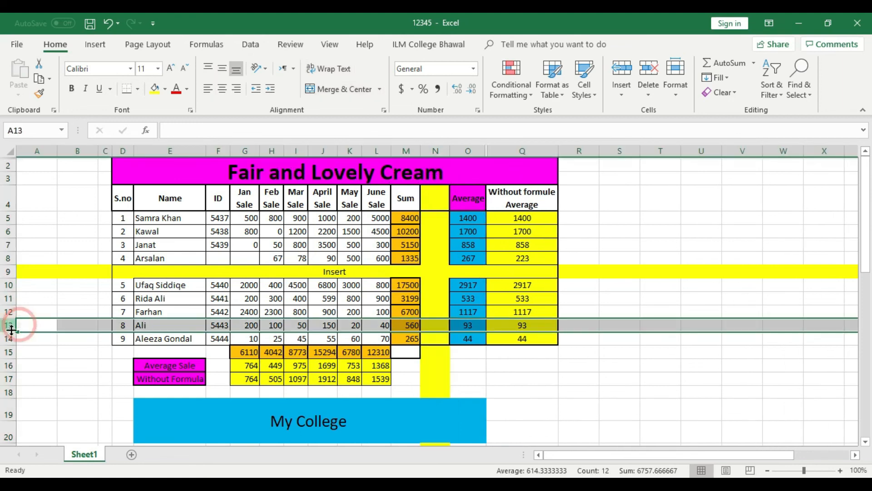
{"action": "left_click_drag", "start_coordinate": [11, 328], "coordinate": [14, 319]}
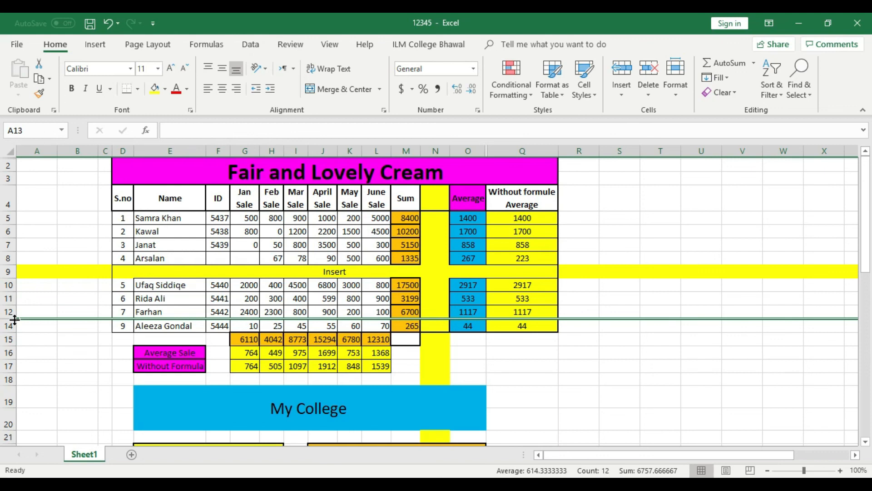
{"action": "left_click", "coordinate": [793, 22]}
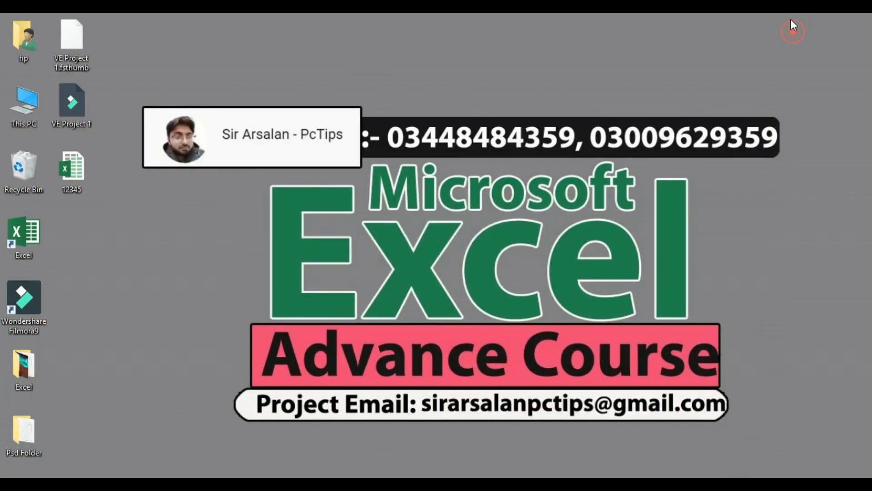